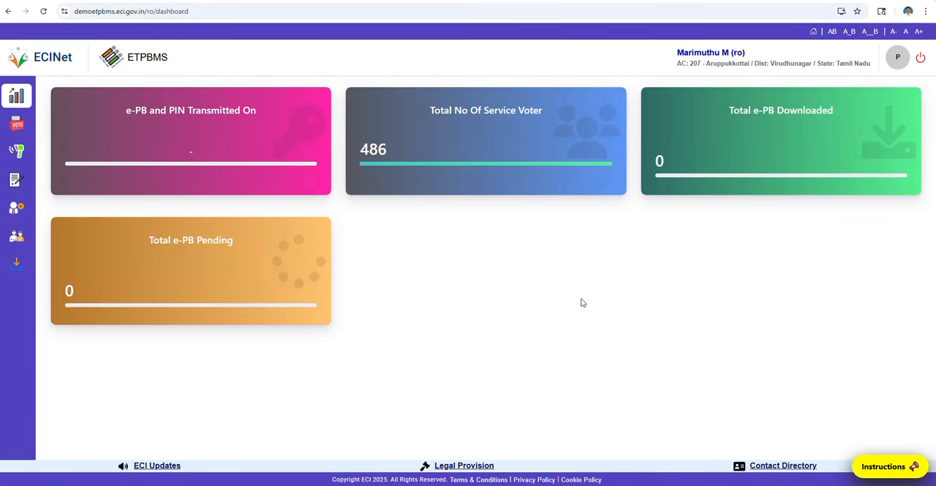
- Download the Offline Ballot Genaration Software (AC) from the portal's Downloads page and return to the dashboard
mouse_move(15, 275)
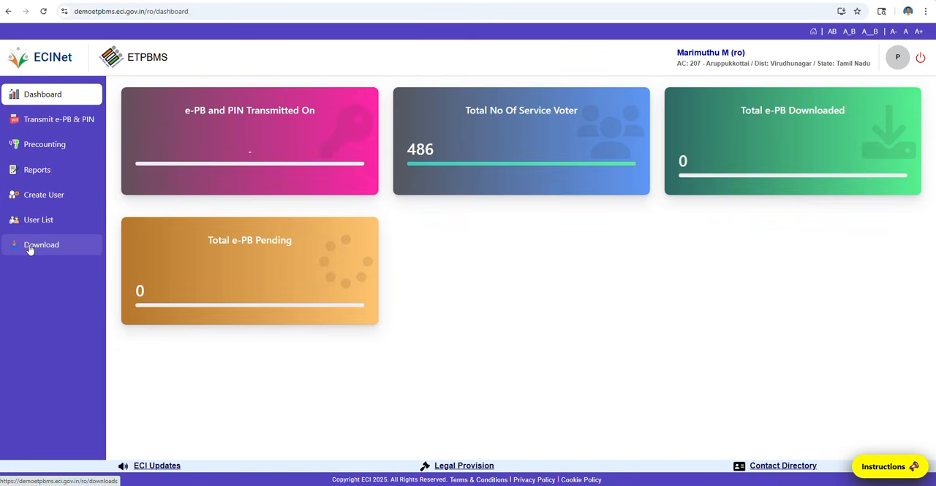
click(30, 248)
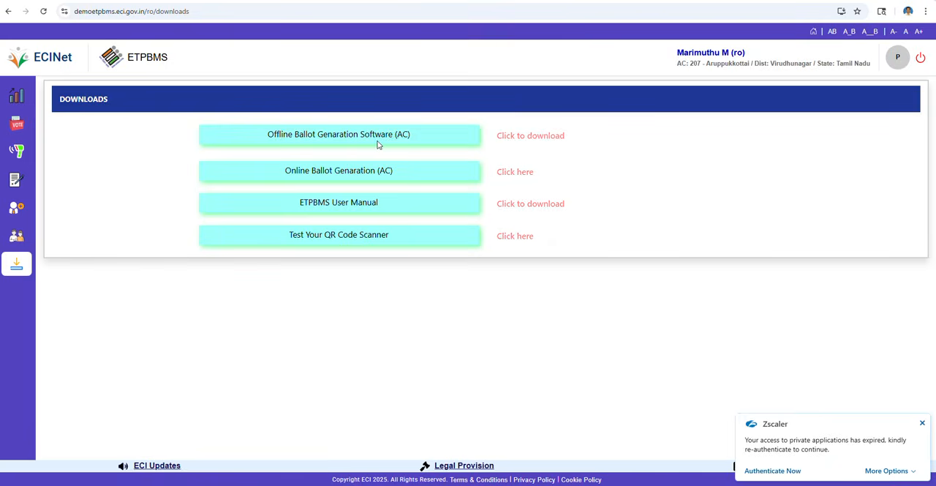
click(550, 142)
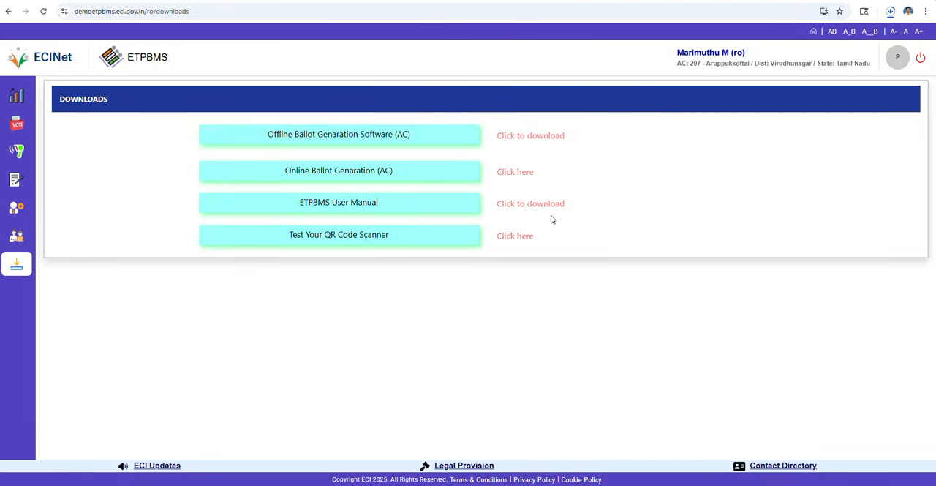
mouse_move(15, 234)
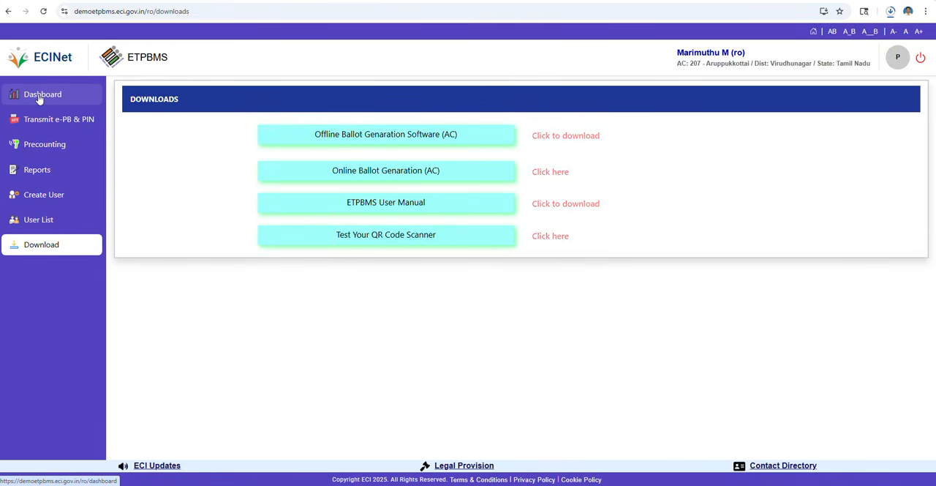
click(40, 99)
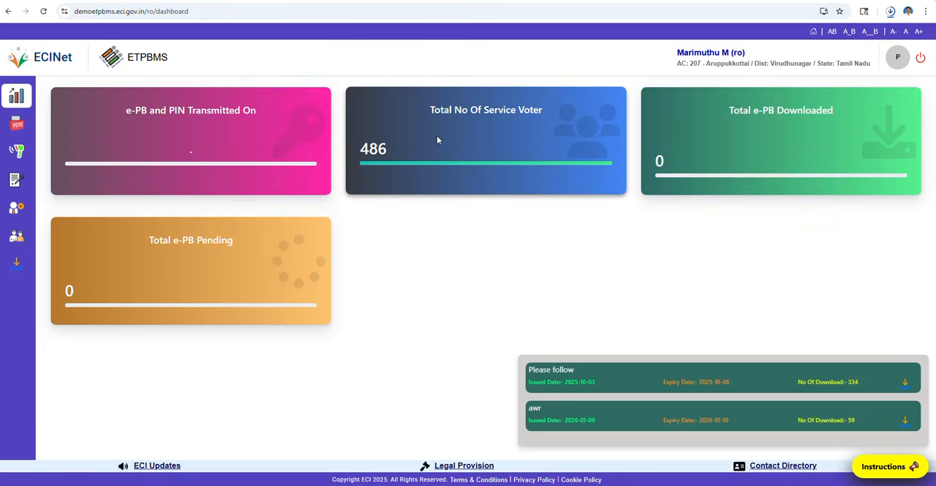
- Reopen the Downloads page and paste the downloaded Ballot-Genaration-Software-AC-Setup.exe into the etpbms folder
mouse_move(33, 266)
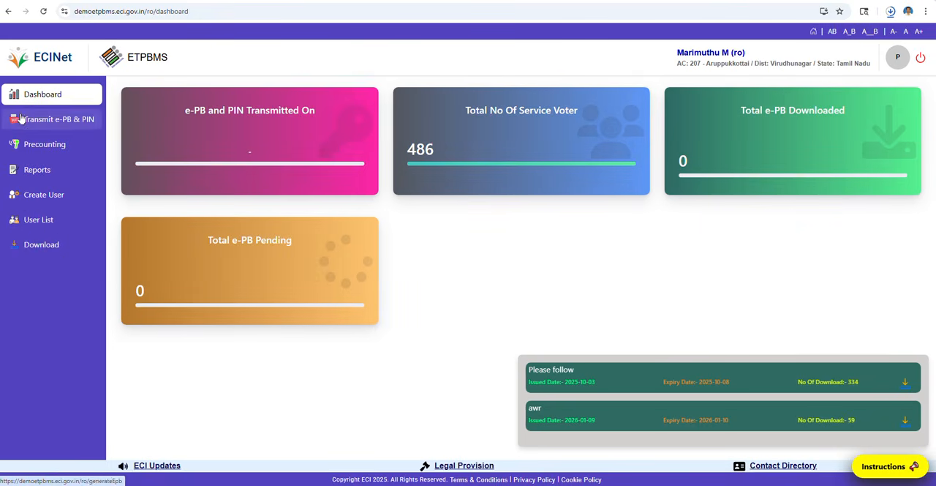
click(34, 249)
click(856, 37)
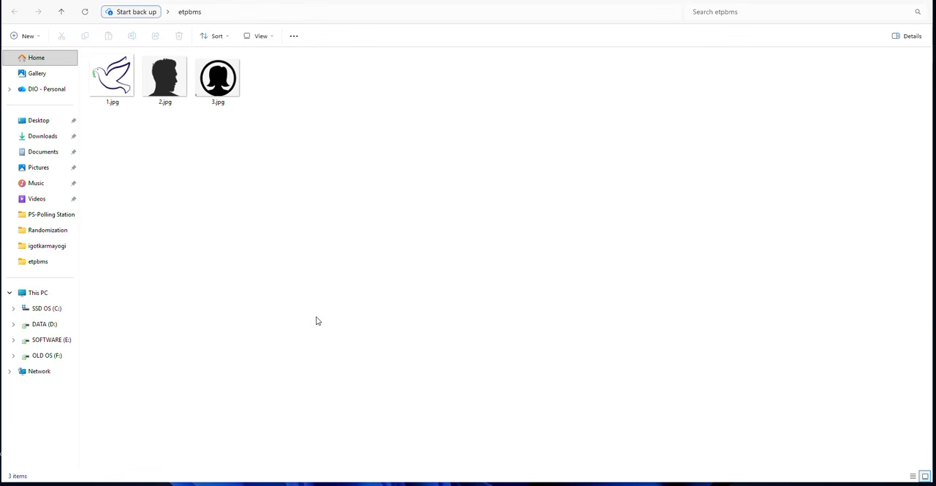
key(ctrl+v)
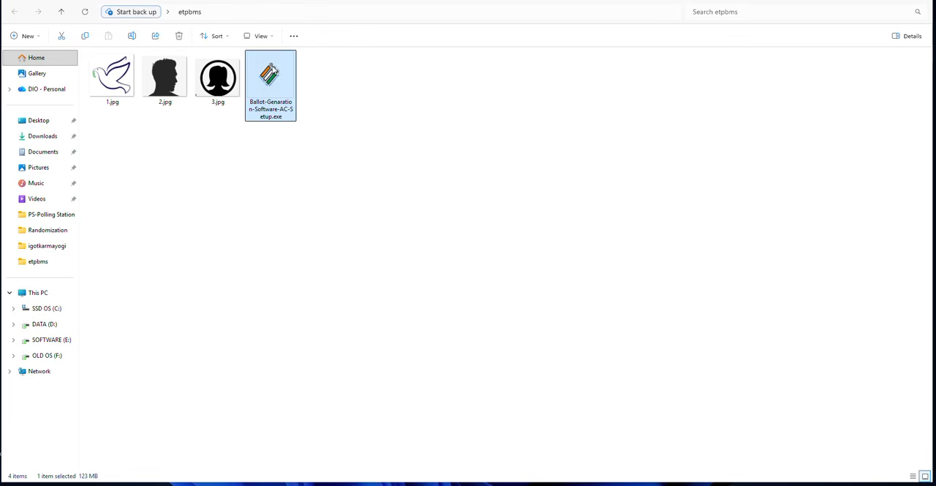
- Install Ballot Genaration Software AC in the default destination folder with a desktop shortcut, leaving the computer restart for another time
double_click(277, 73)
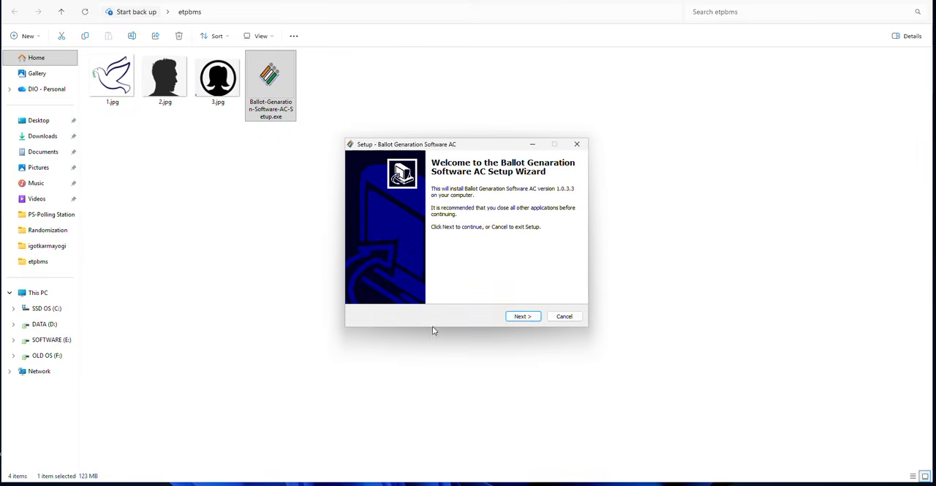
click(532, 318)
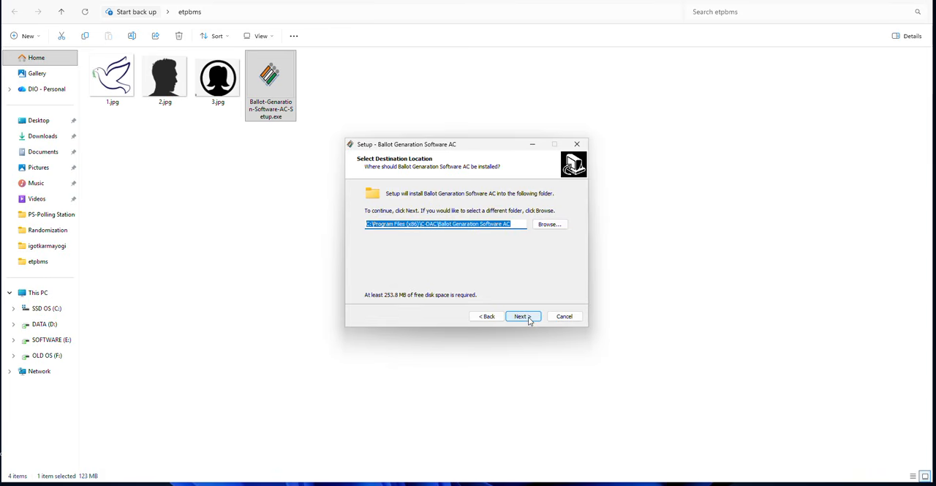
click(530, 320)
click(409, 221)
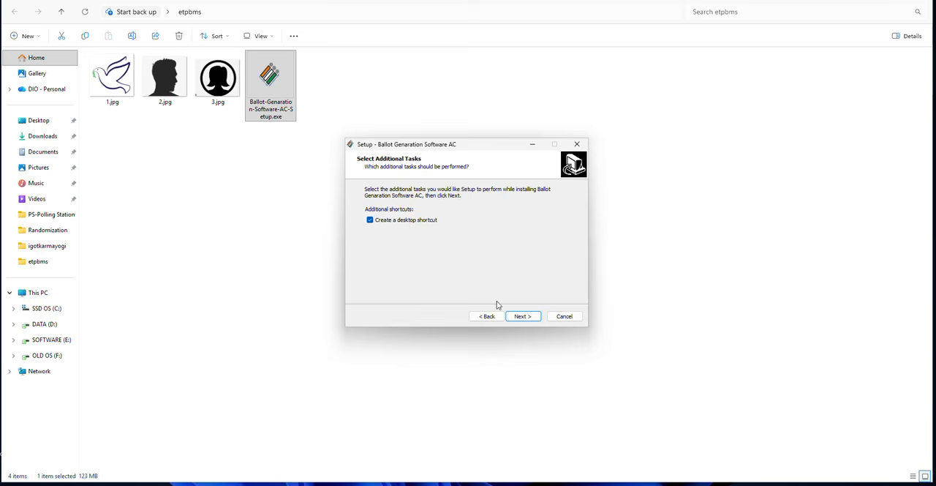
click(523, 318)
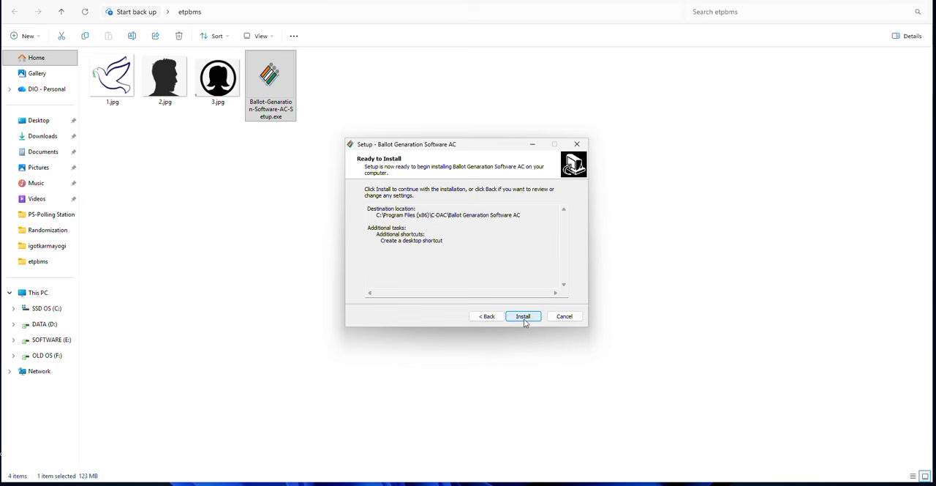
click(524, 318)
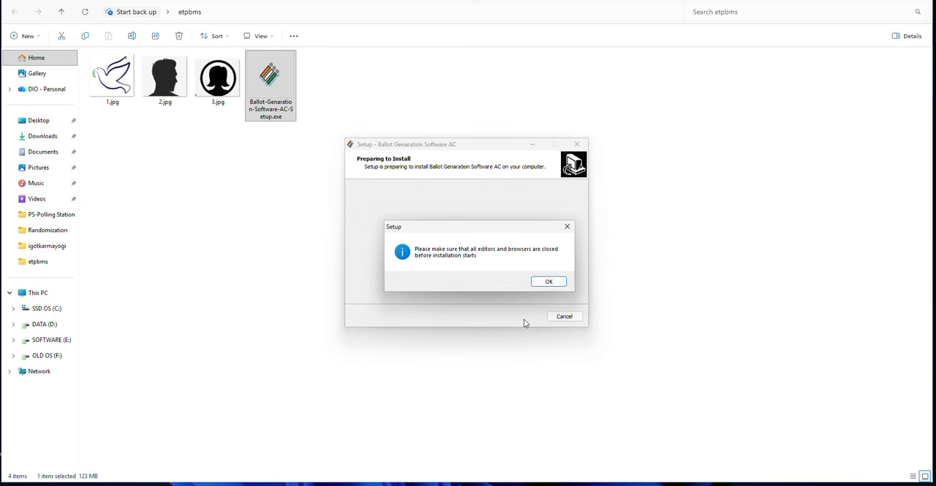
click(549, 283)
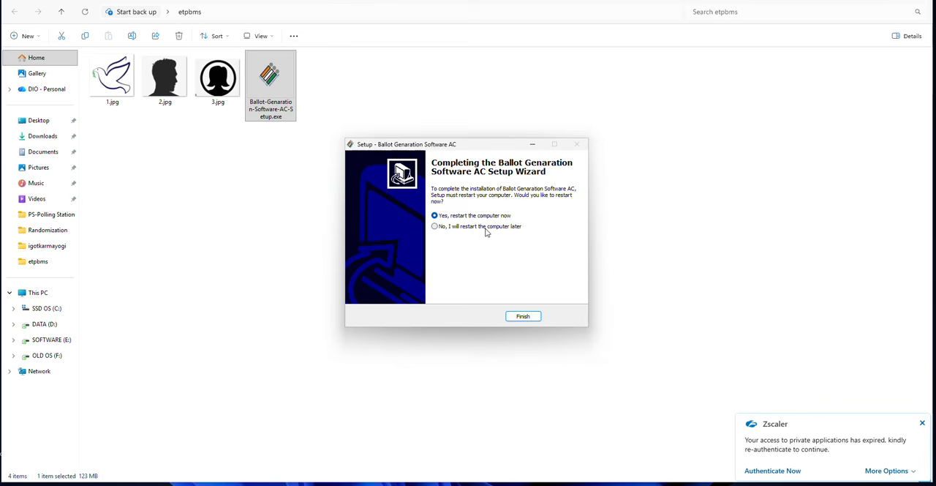
click(522, 316)
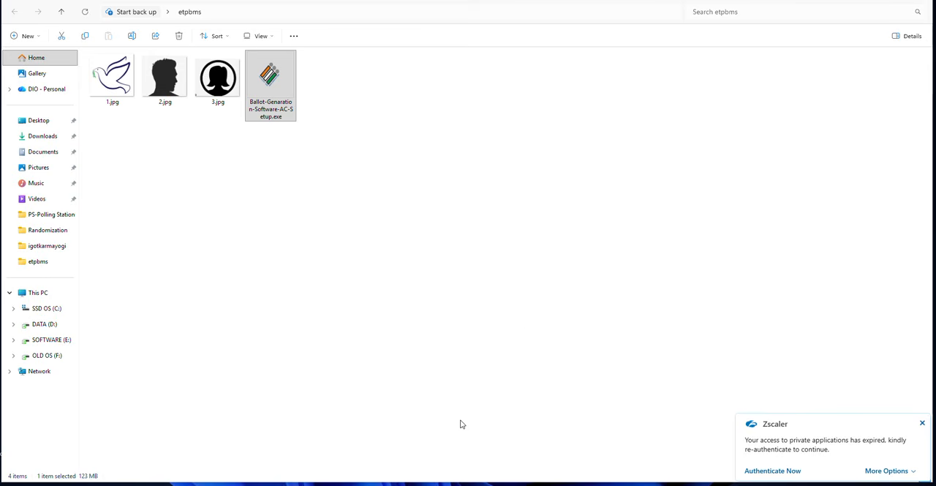
- Launch Ballot Genaration Software AC from its desktop shortcut, dismiss the Zscaler notifications and refresh the master record list
key(super+d)
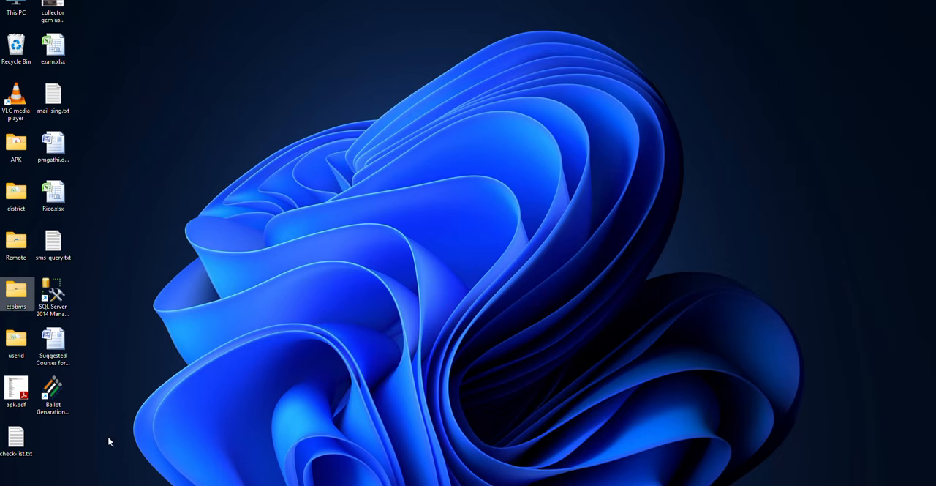
double_click(57, 392)
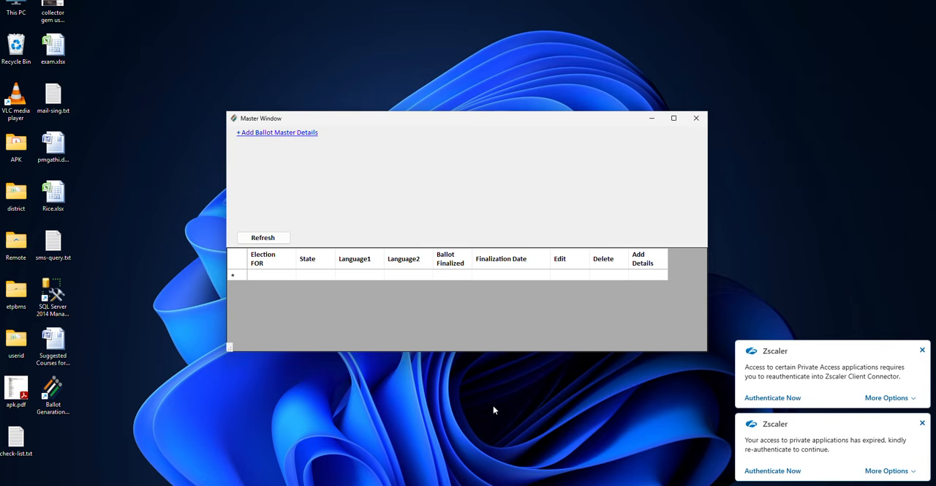
click(923, 424)
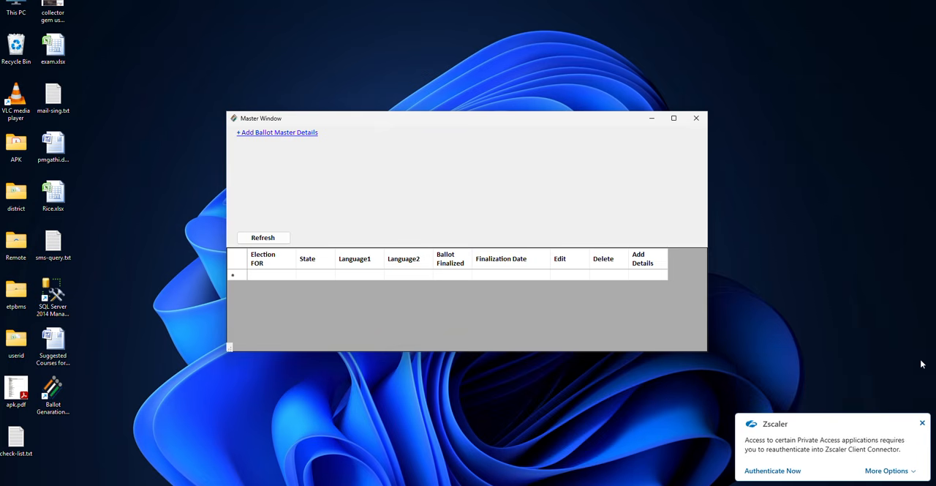
click(922, 424)
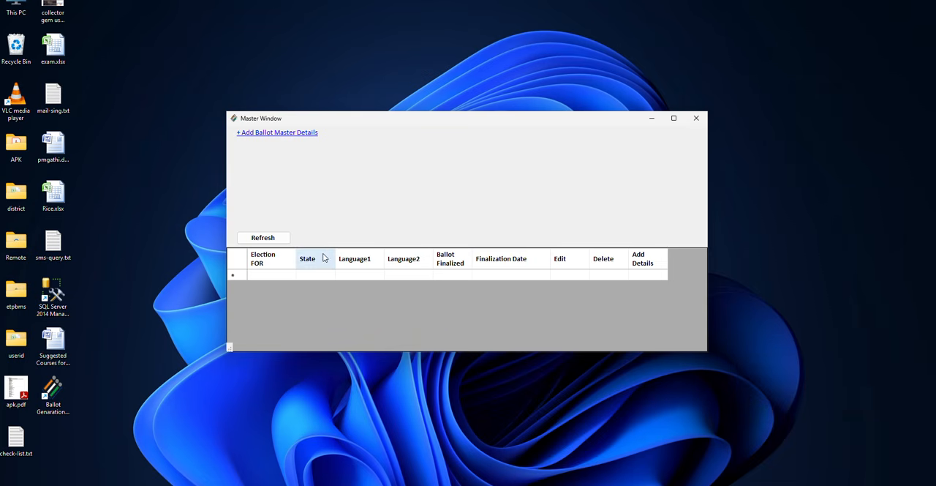
click(265, 237)
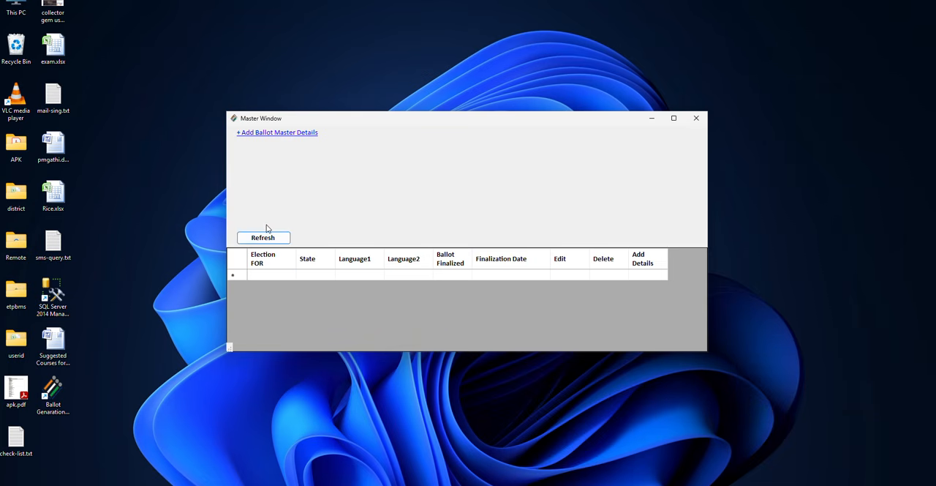
- Add and submit a ballot master record for Assembly Constituency in Tamil Nadu, with Tamil as language 1 and English as language 2
click(275, 136)
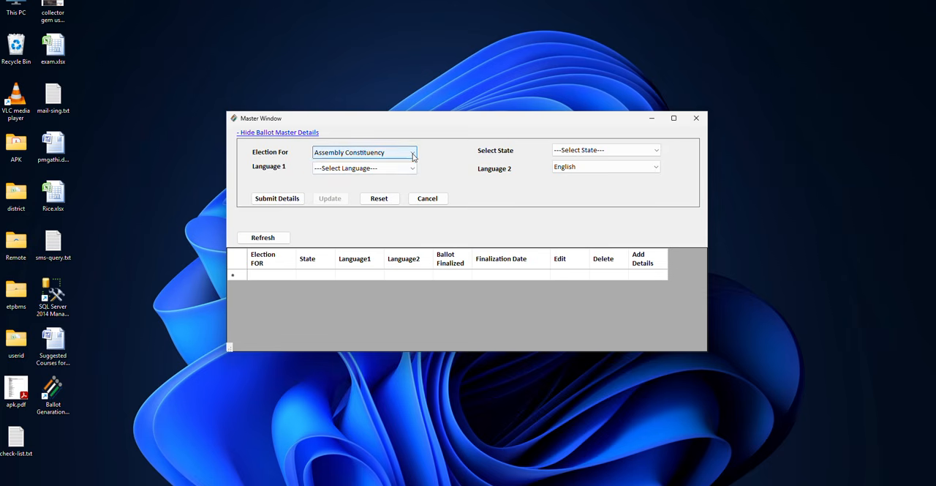
click(414, 153)
click(406, 173)
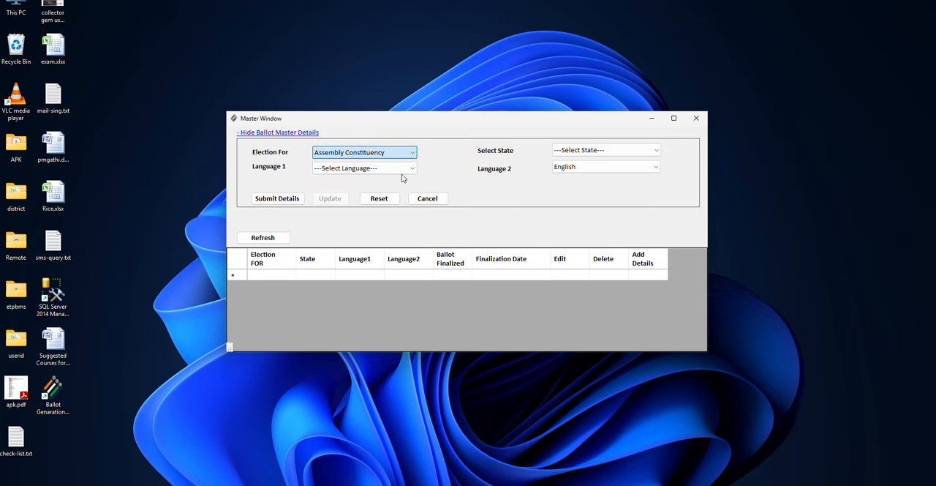
click(607, 150)
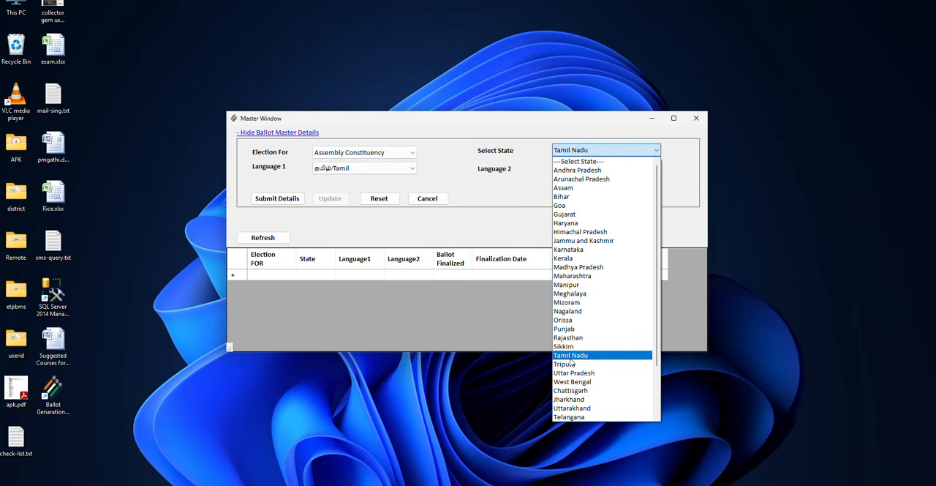
click(570, 355)
click(414, 174)
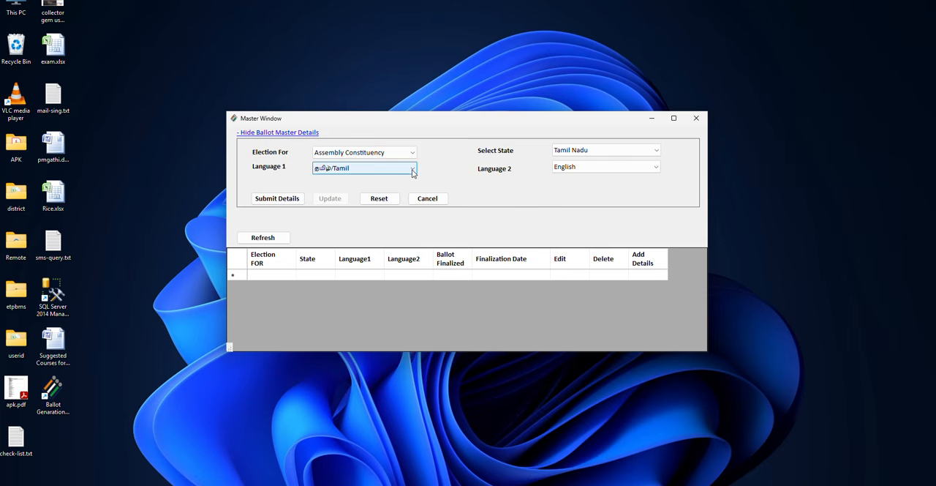
click(412, 171)
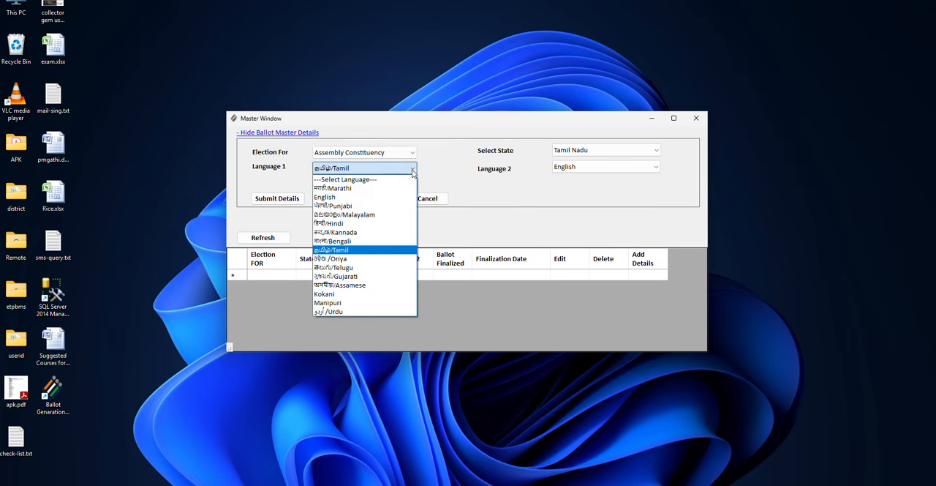
click(374, 252)
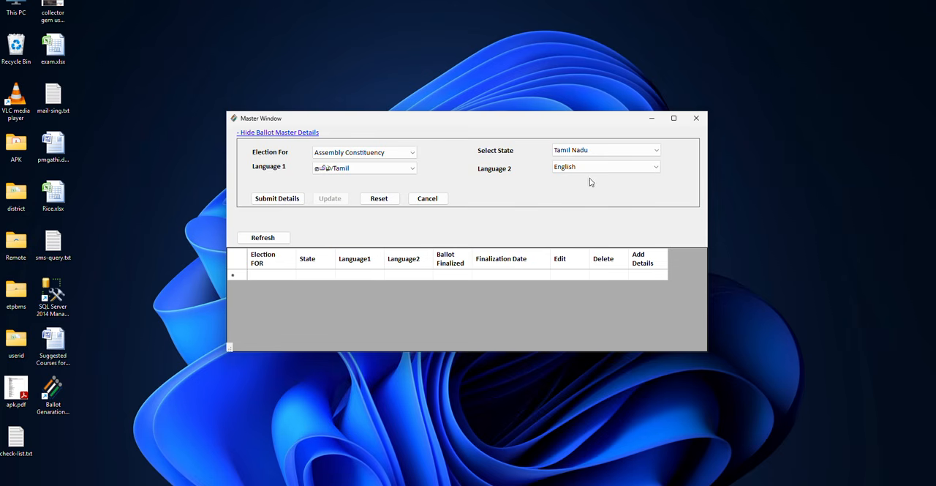
click(280, 202)
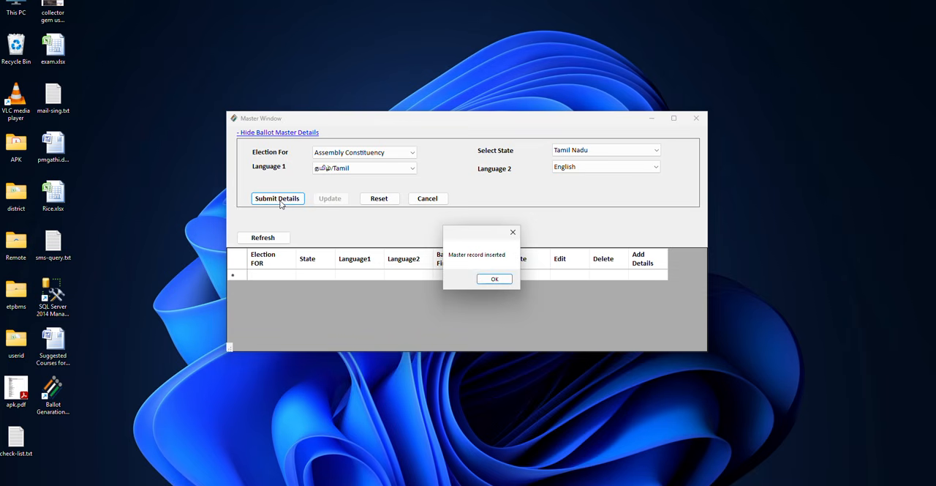
click(495, 280)
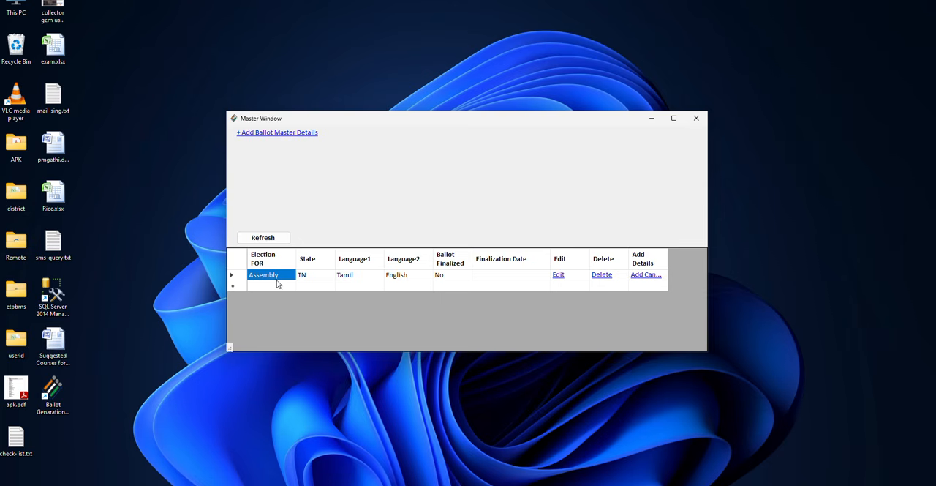
- Open candidate entry for the Assembly master record and enter Test 1 as the English candidate name, generating its official-language version
click(645, 275)
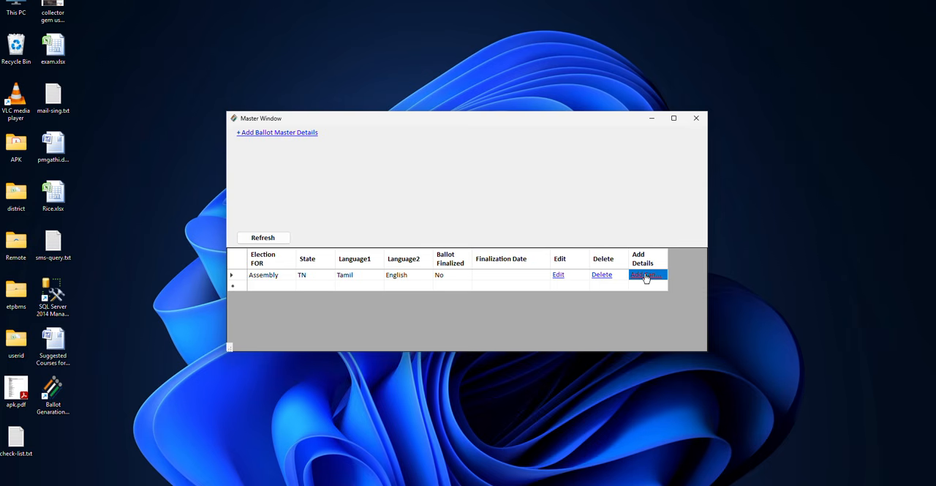
click(645, 275)
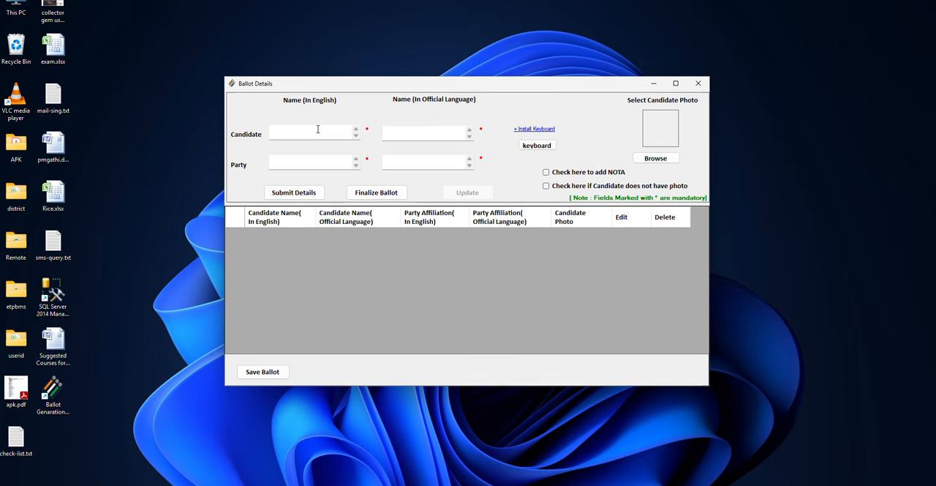
click(318, 130)
text(Kumar)
key(BackSpace)
key(BackSpace)
key(BackSpace)
key(BackSpace)
text(Test)
key(Tab)
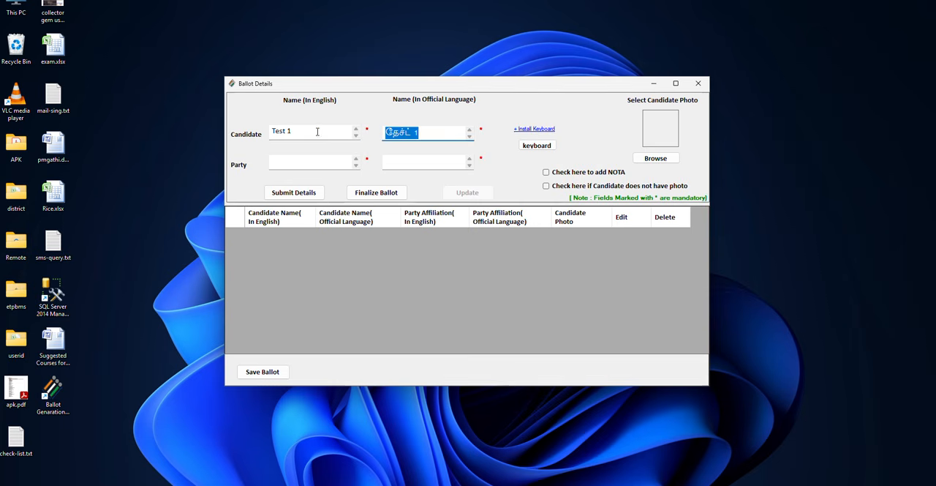
- Enter Party 1 as the candidate's English party name and generate its official-language version
click(294, 162)
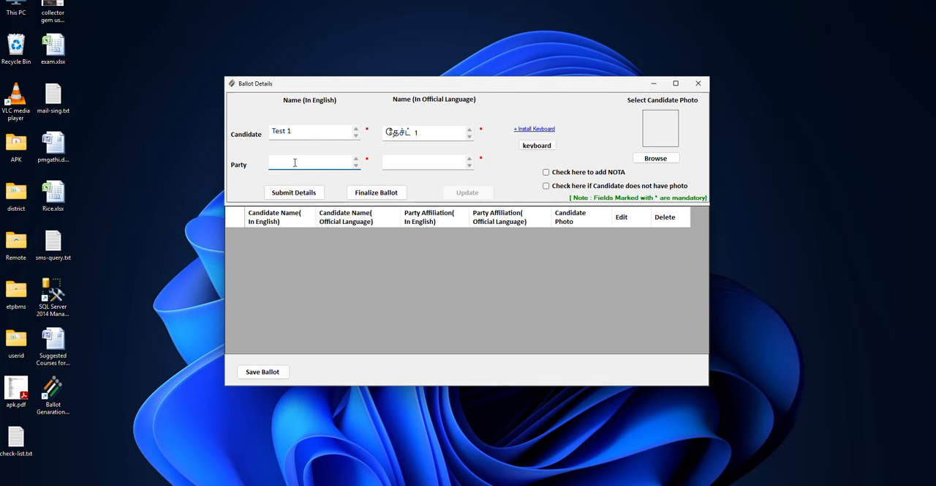
text(Party 1)
key(Tab)
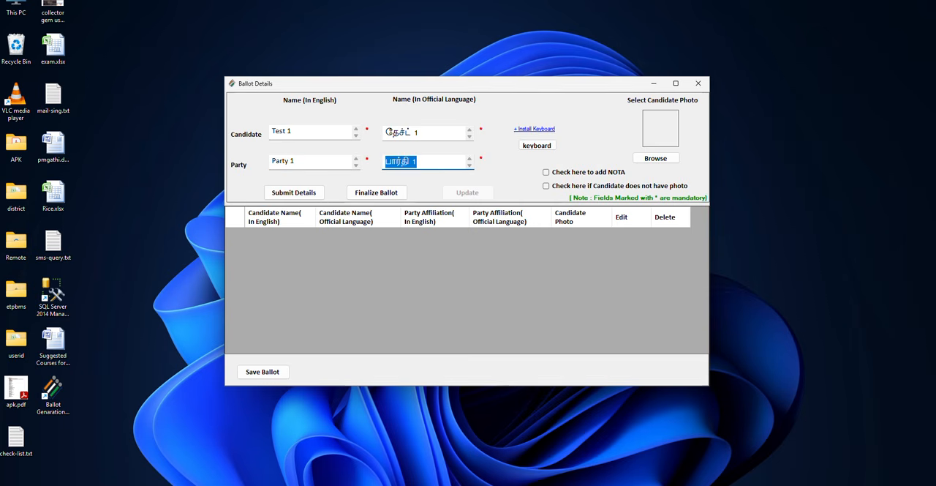
- Attach 2.jpg from the etpbms folder on the Desktop as Test 1's photo and submit the candidate's details
click(664, 161)
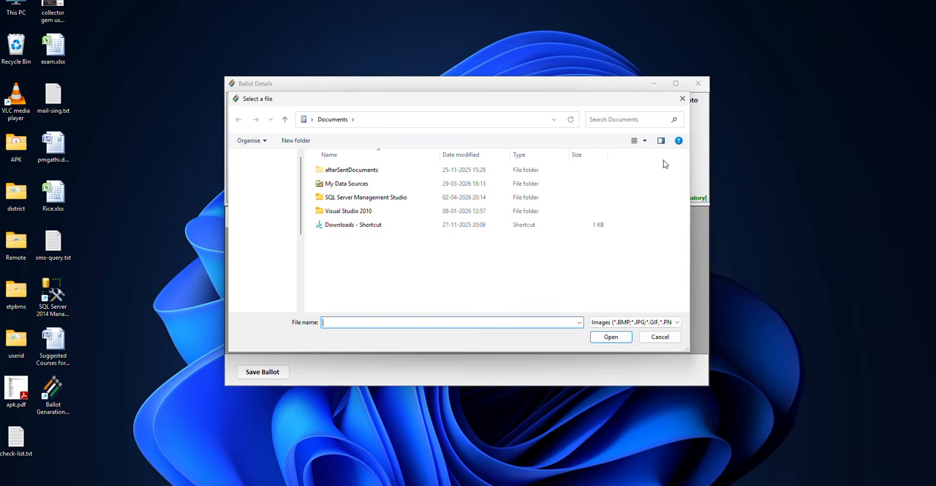
click(266, 188)
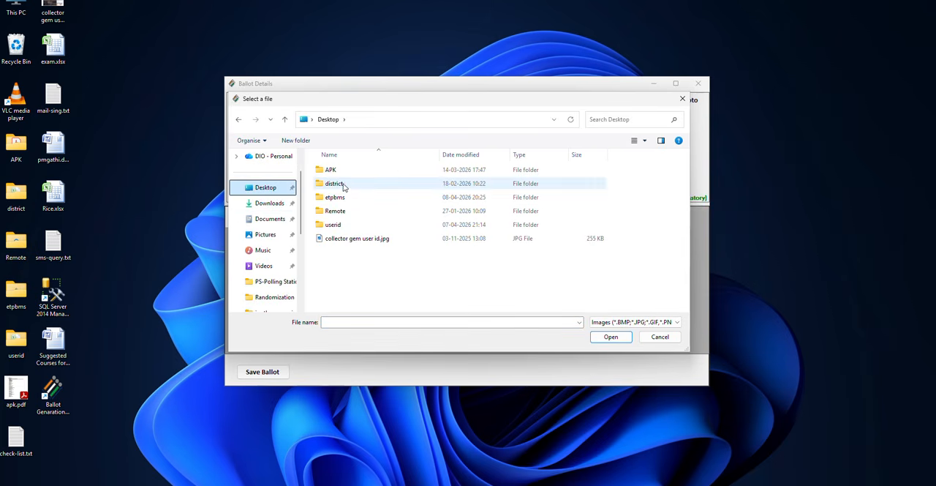
click(334, 198)
double_click(334, 198)
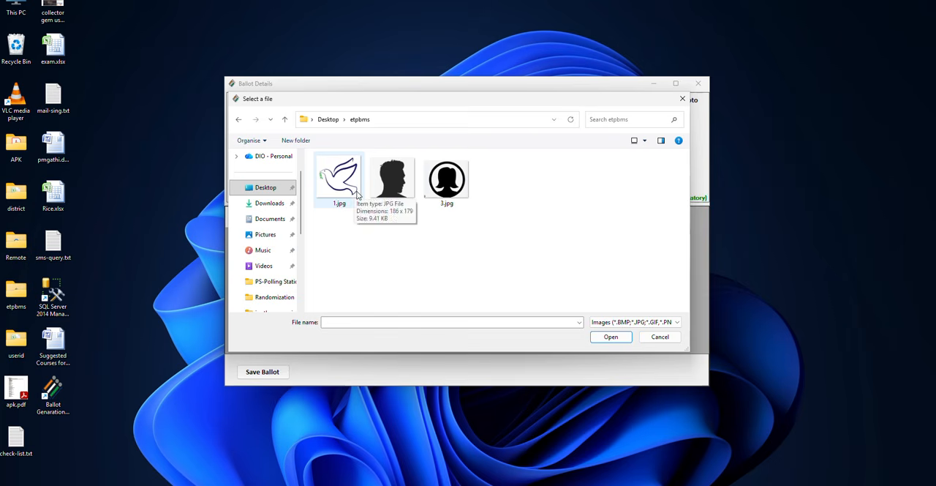
click(391, 191)
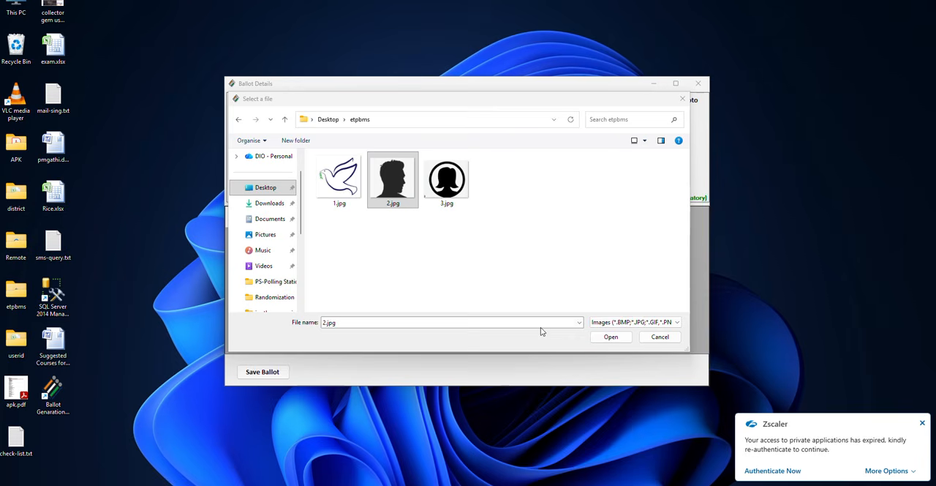
click(610, 336)
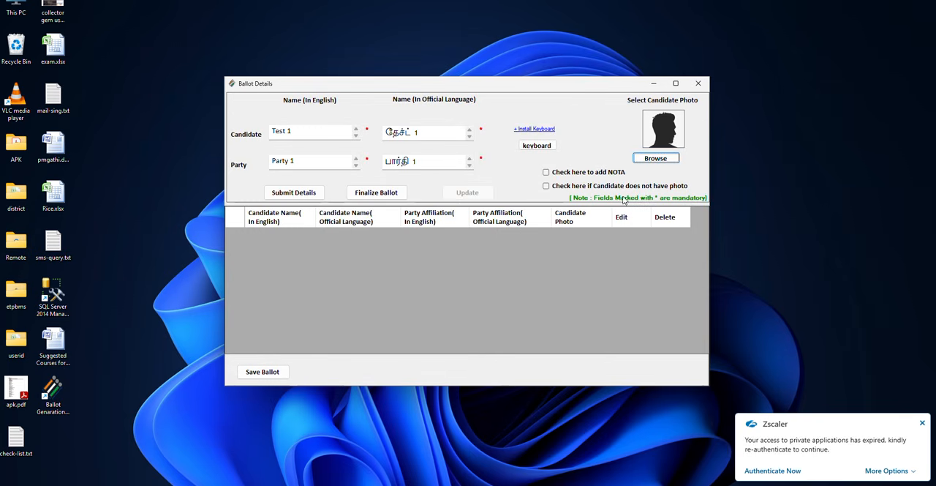
click(293, 193)
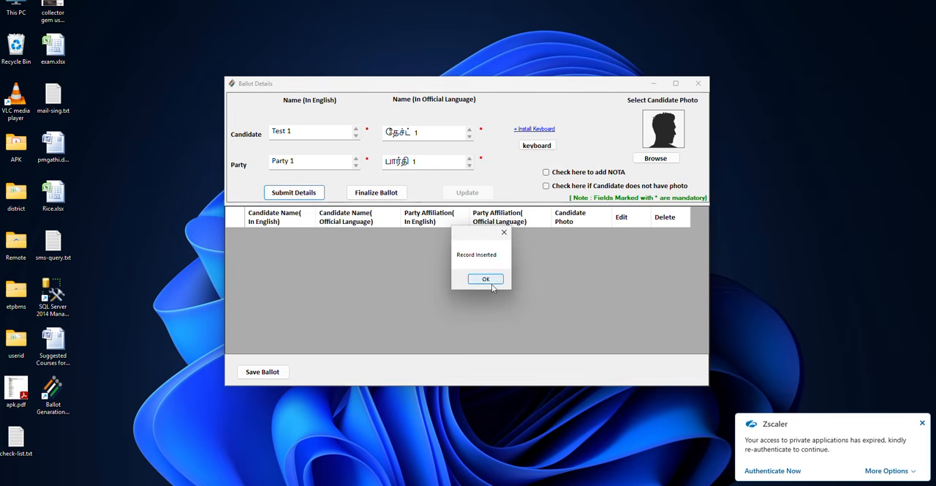
click(491, 283)
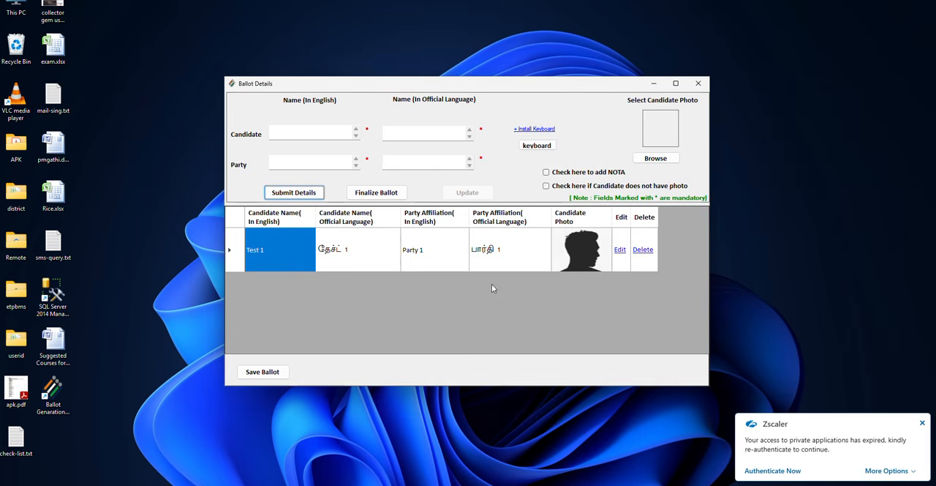
- Enter Test 2 as the English candidate name and Party 2 as the party, generating the official-language version of each
click(301, 130)
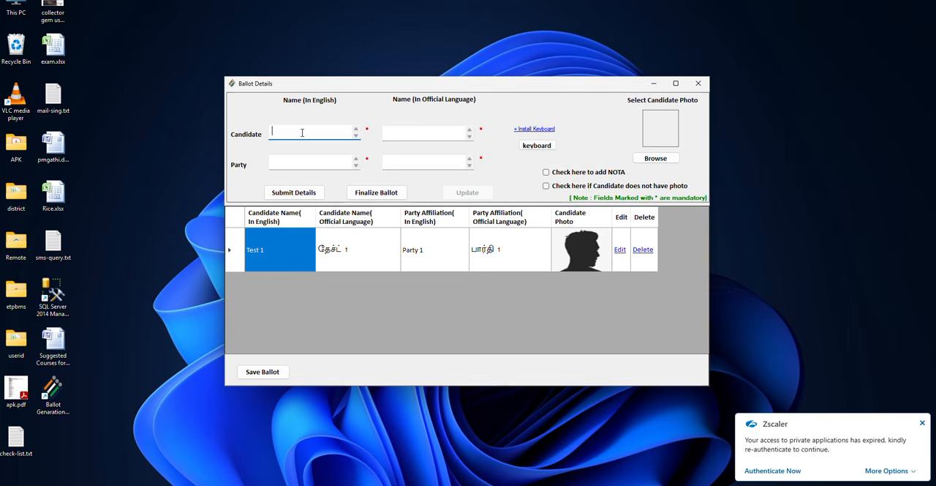
text(Test 2)
key(Tab)
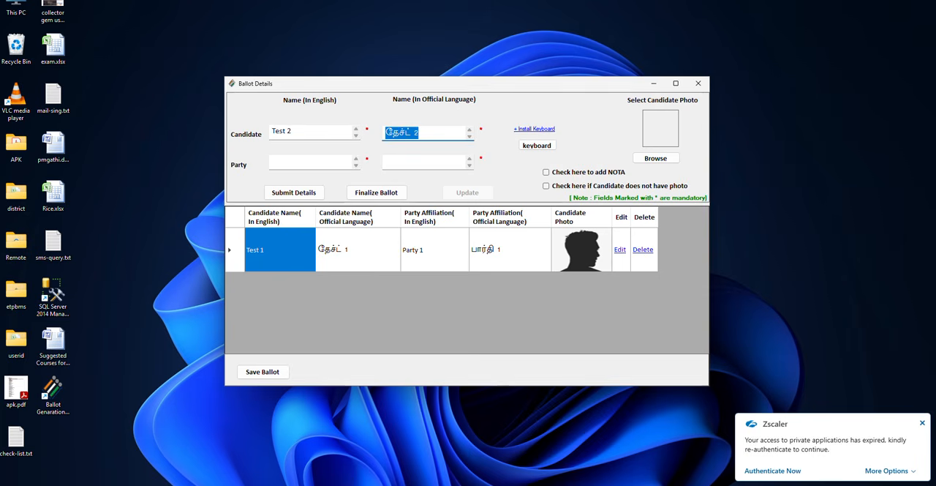
key(Tab)
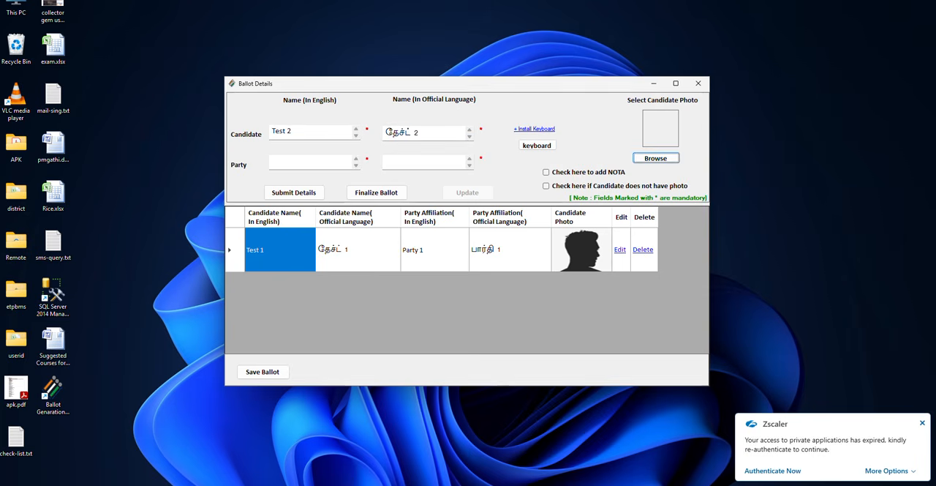
click(296, 163)
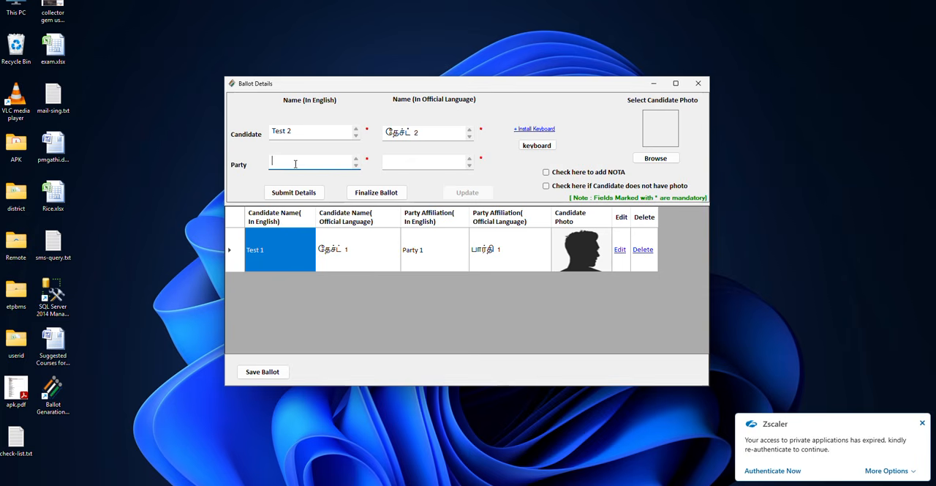
text(Party 2)
key(Tab)
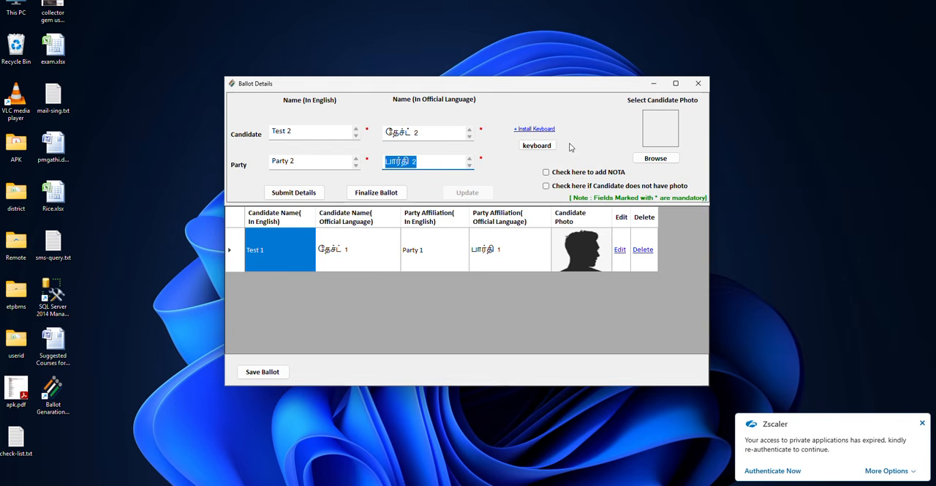
- Attach 3.jpg as Test 2's photo and submit the candidate's details
click(658, 163)
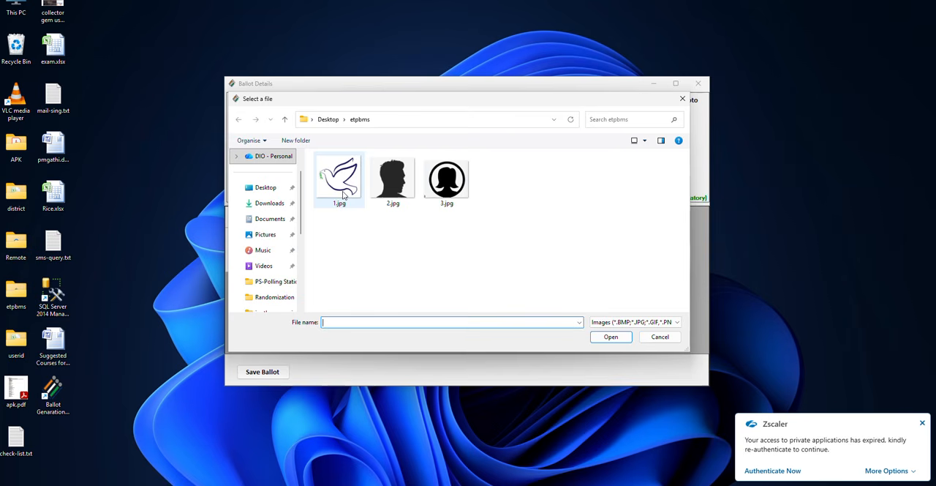
click(441, 194)
click(607, 343)
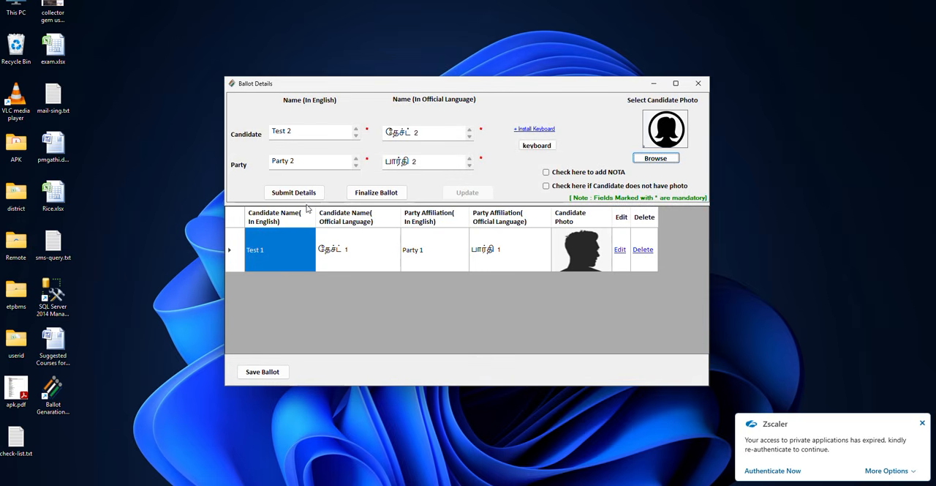
click(294, 193)
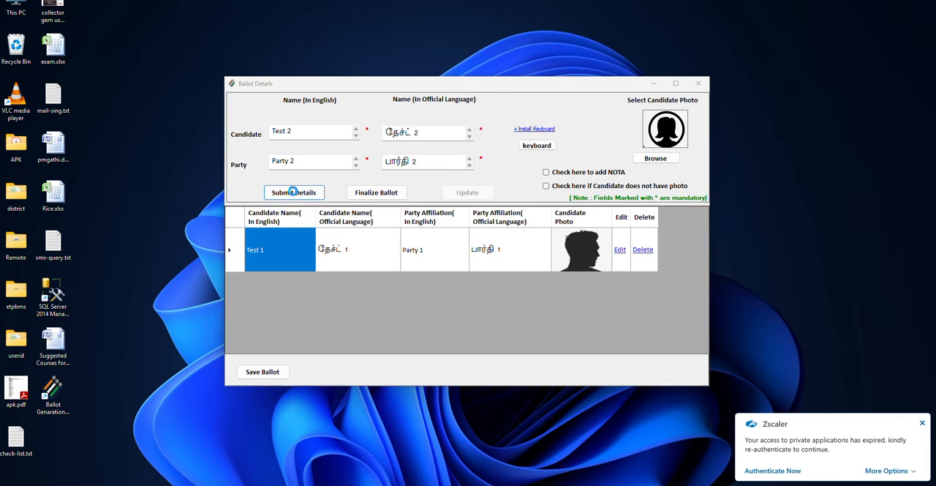
click(478, 281)
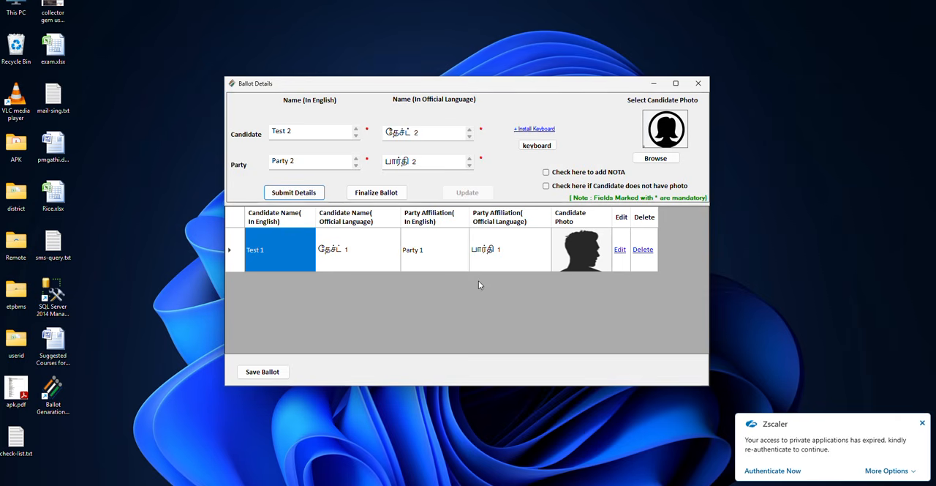
- Enter Test 3 as the English candidate name and Party 3 as the party, generating the official-language version of each
click(320, 133)
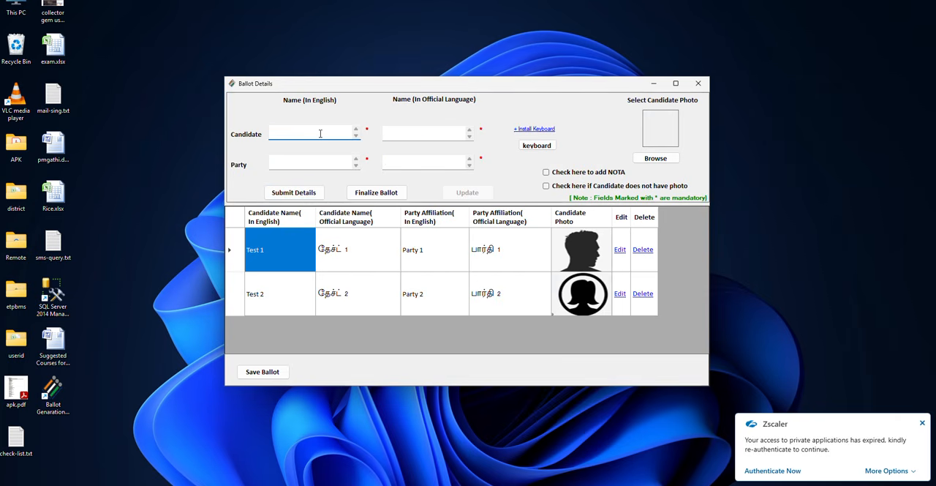
text(Test 3)
key(Tab)
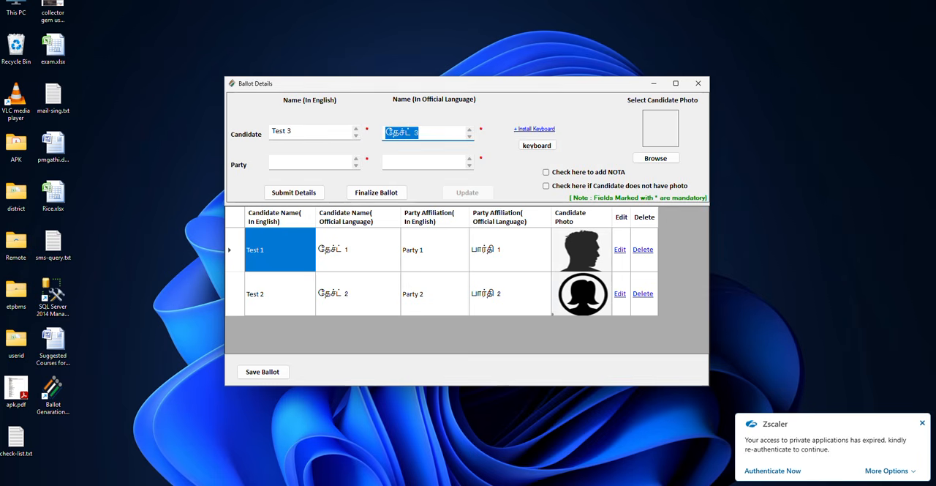
key(Tab)
click(303, 161)
text(Party 3)
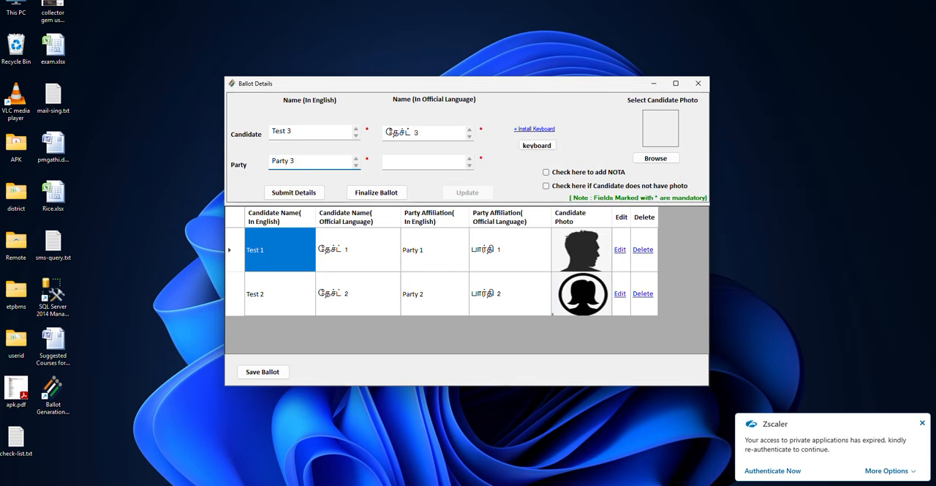
key(Tab)
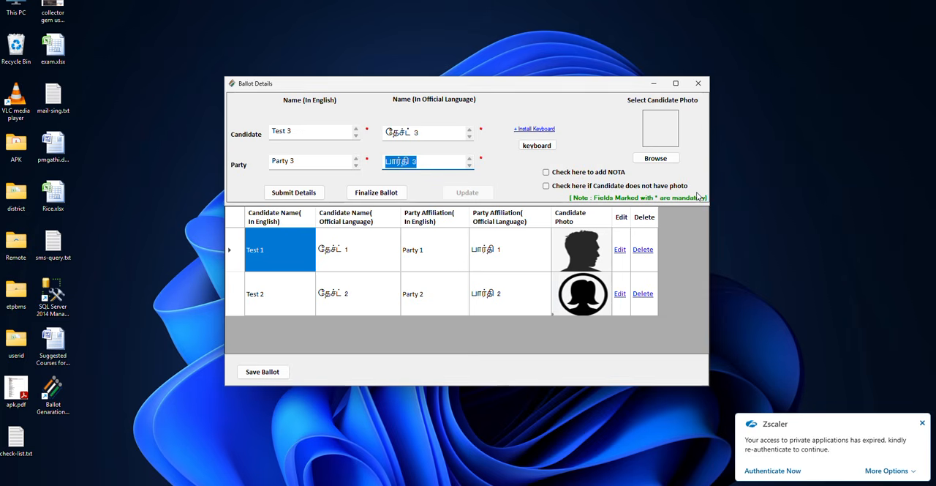
- Leave the no-photo option off for Test 3, attach 1.jpg as the photo and submit the candidate's details
click(547, 186)
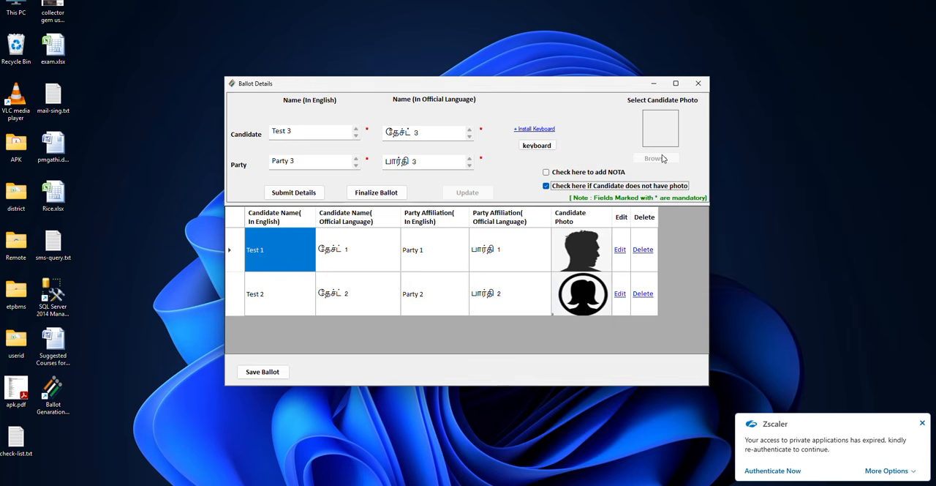
click(547, 186)
click(668, 164)
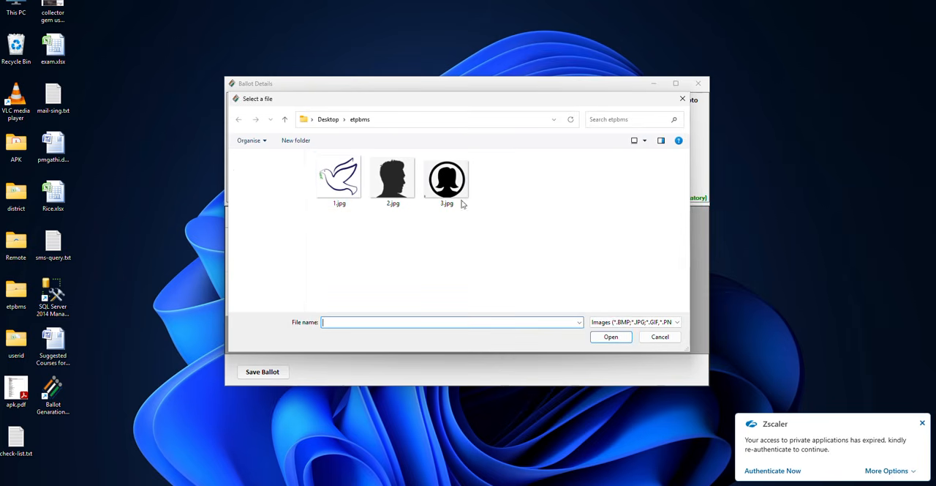
click(354, 186)
click(611, 336)
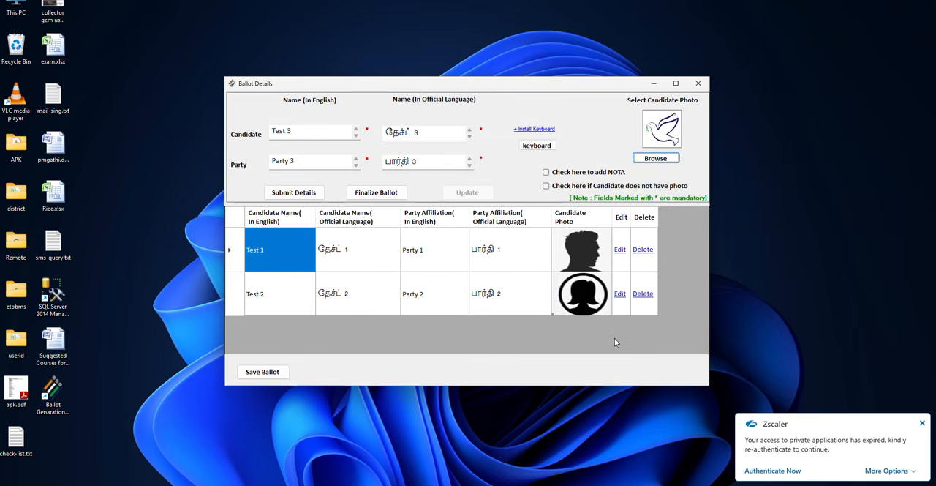
click(291, 193)
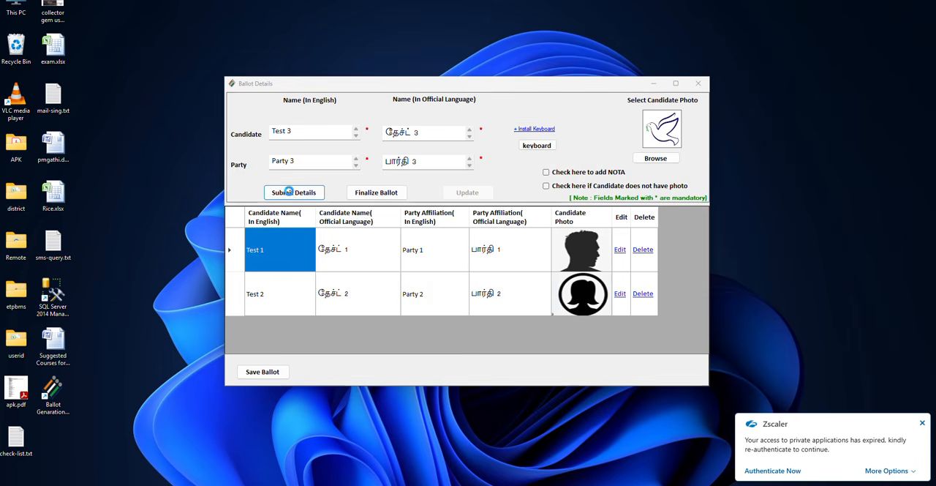
click(485, 280)
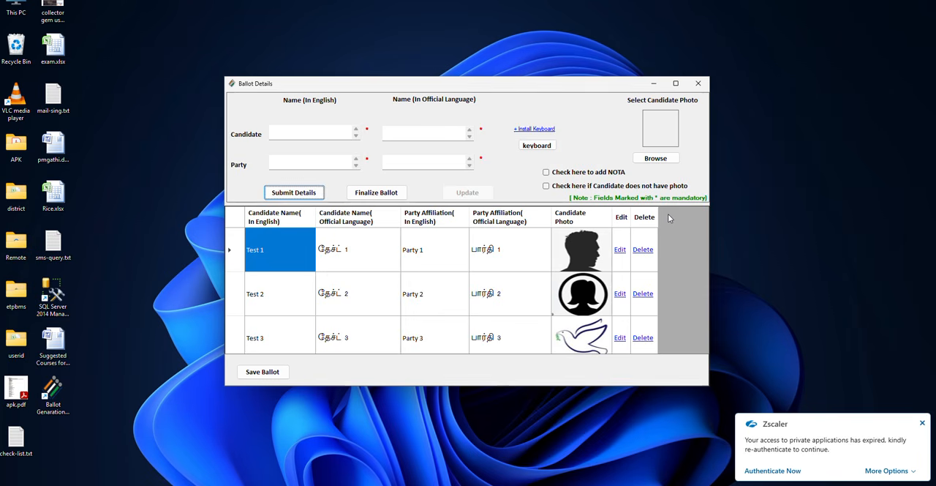
- Add a NOTA entry named None of Above in English, generate its official-language name and submit it
click(547, 172)
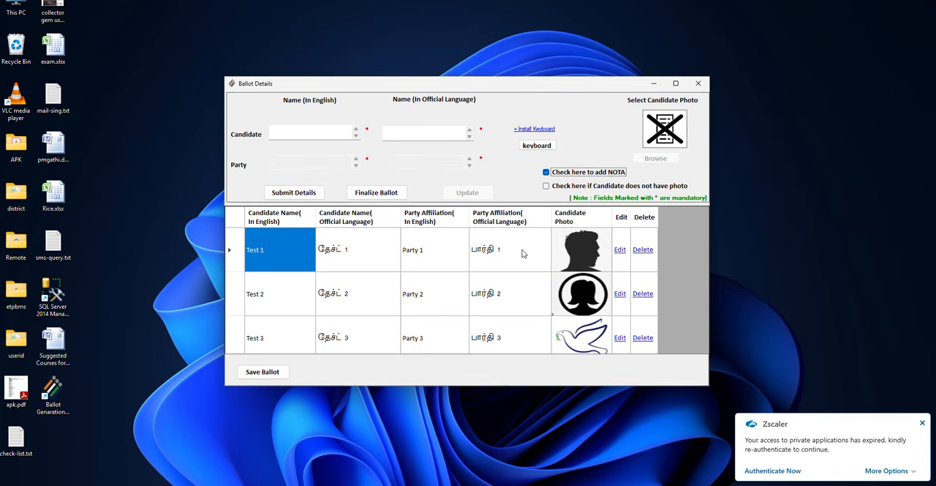
click(304, 129)
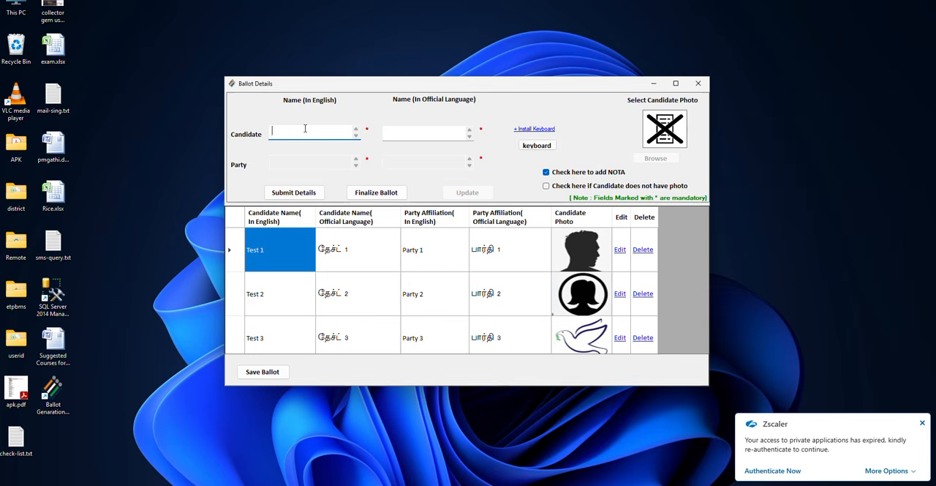
text(None of Above)
key(Tab)
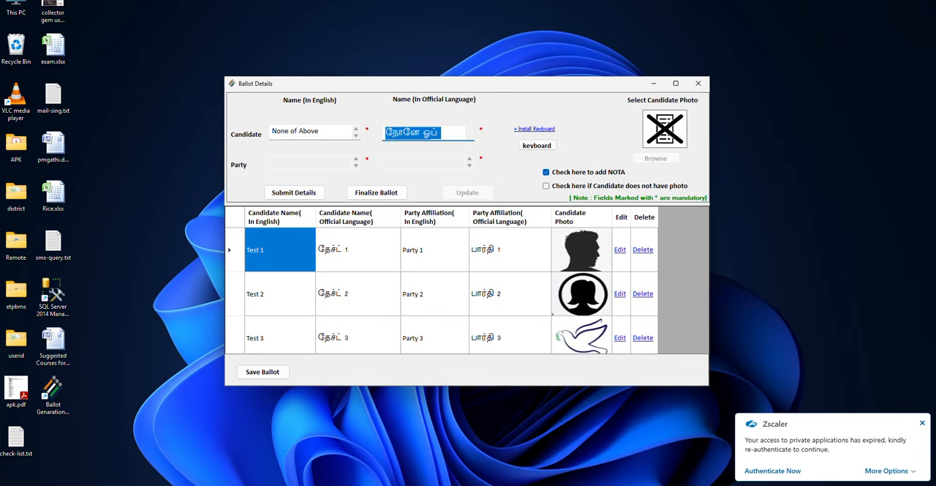
key(Tab)
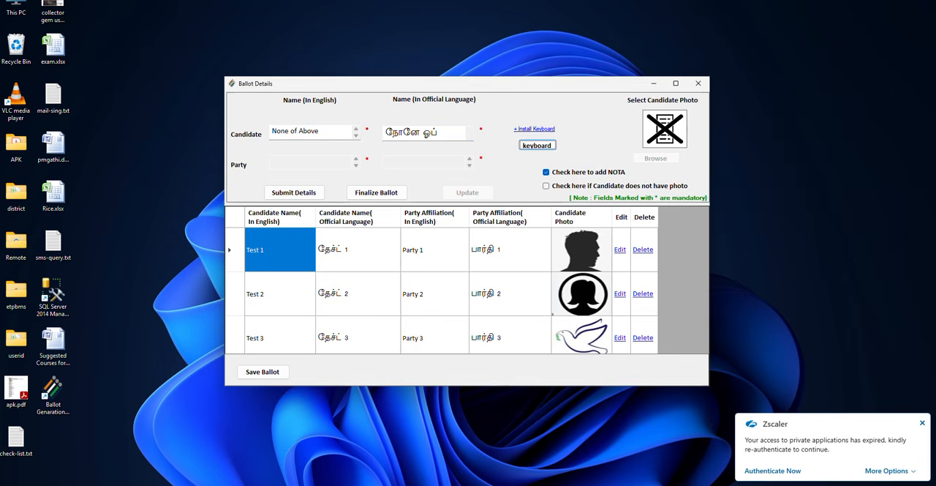
click(286, 194)
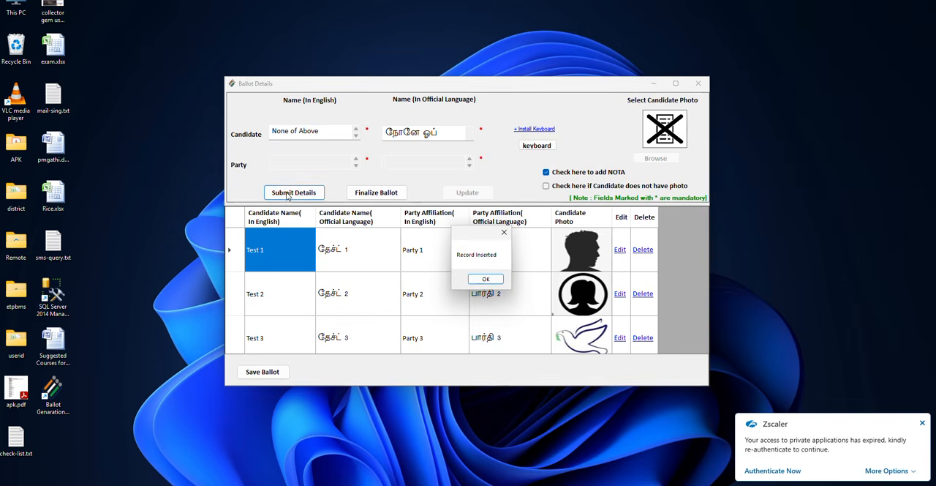
click(485, 279)
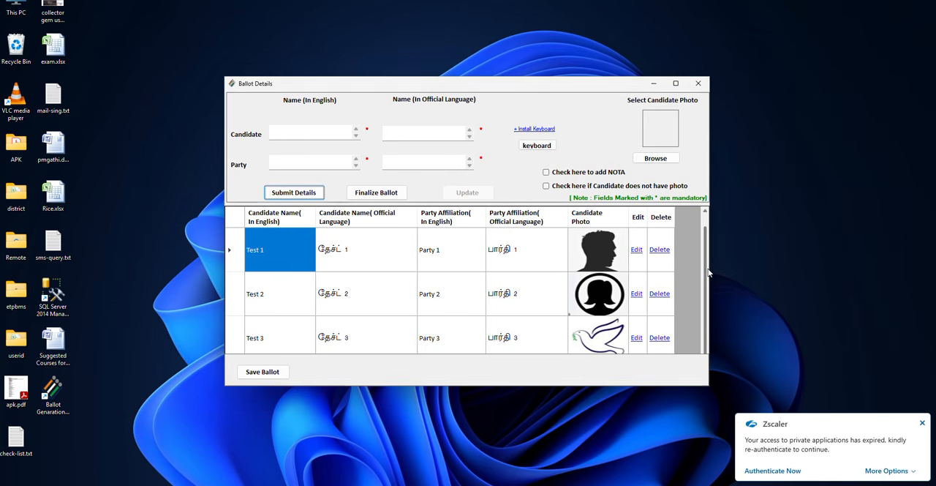
- Delete the None of Above entry from the candidate list
scroll(708, 272, down, 1)
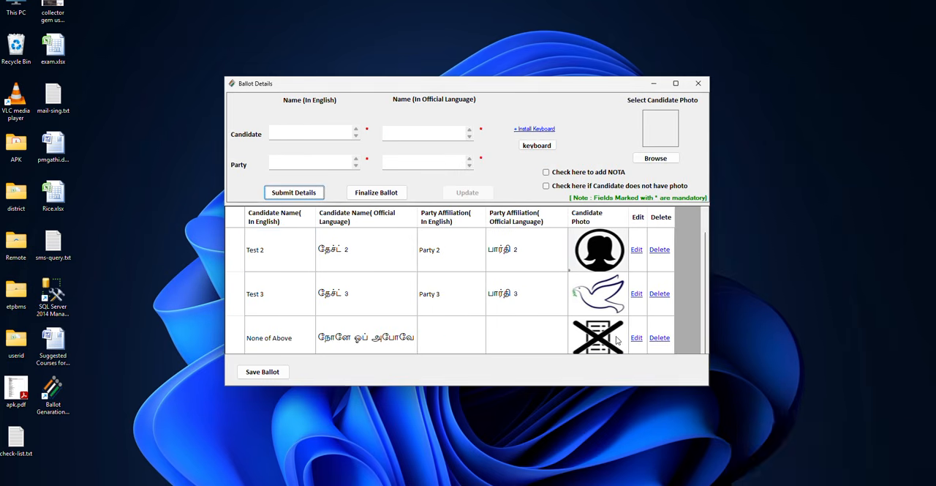
click(660, 338)
click(469, 242)
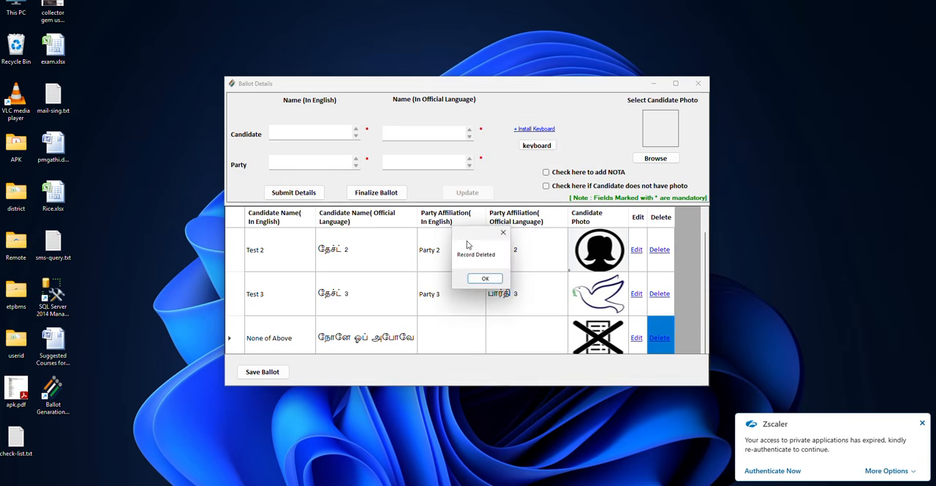
click(485, 279)
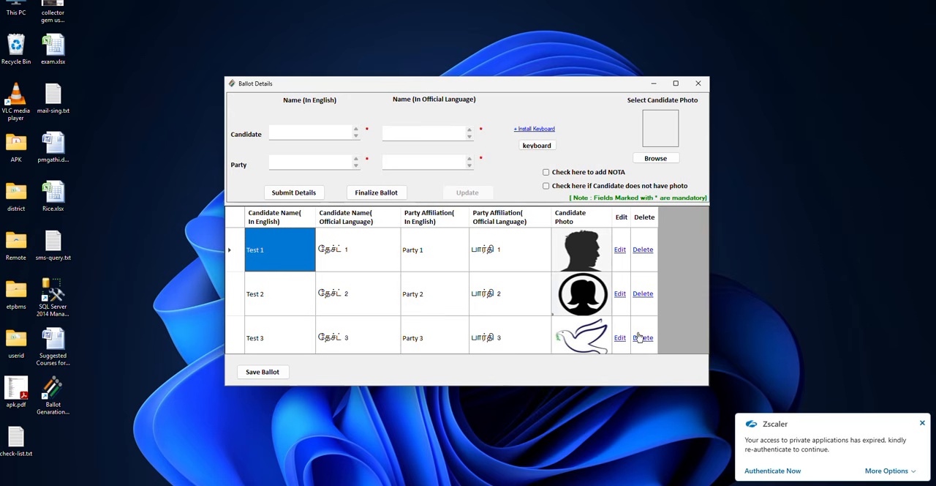
- Add a NOTA entry named nota in English, generate its official-language name and submit it
click(296, 132)
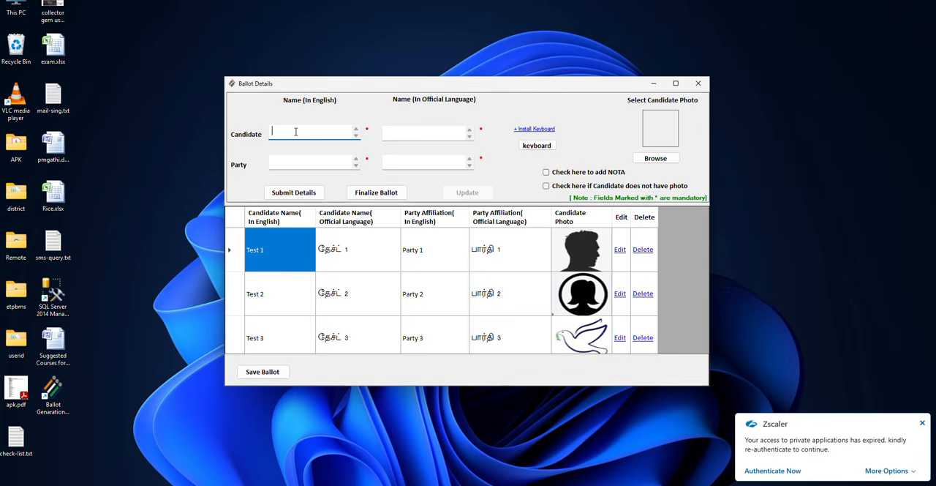
text(nota)
key(Tab)
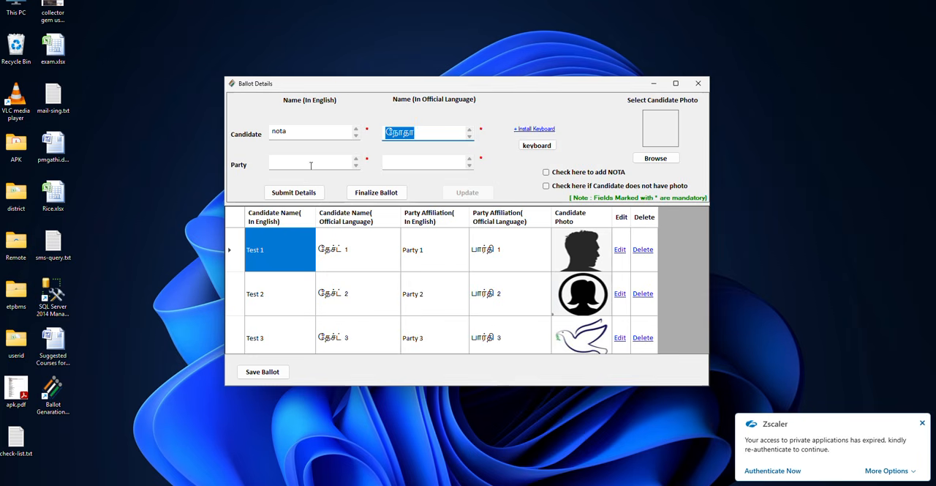
click(547, 172)
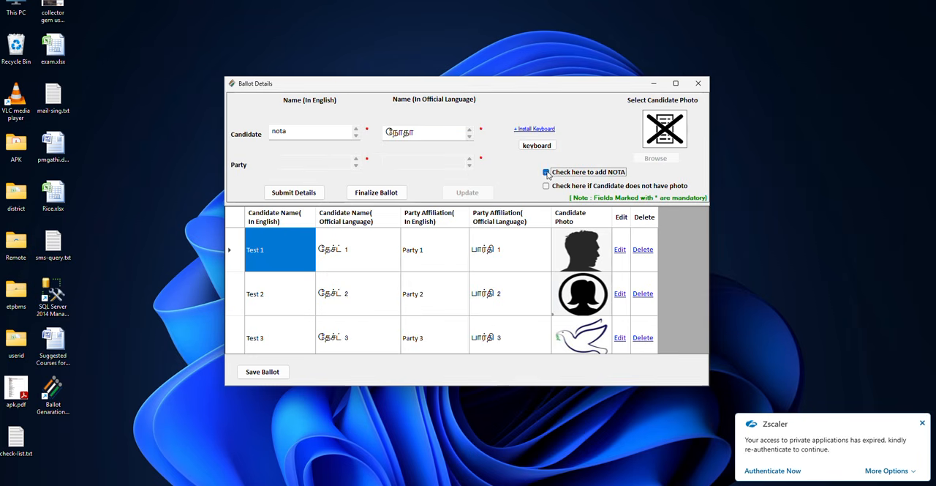
click(292, 194)
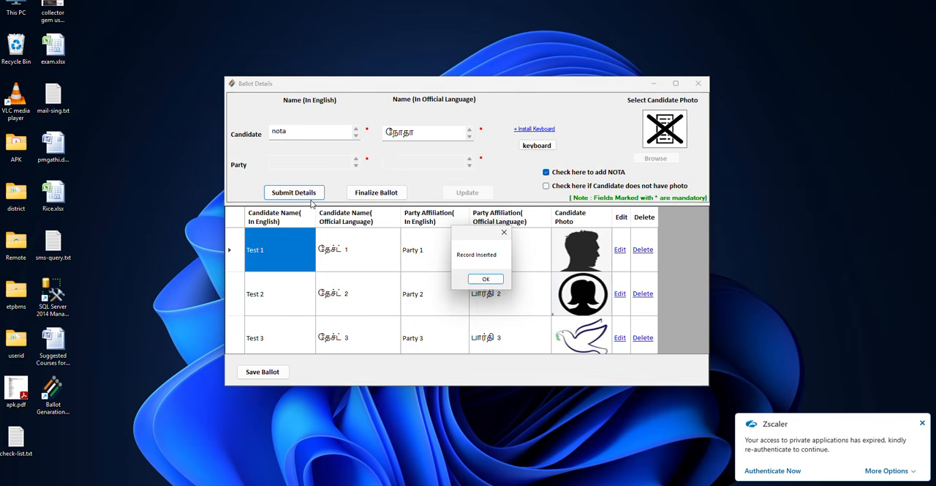
click(501, 282)
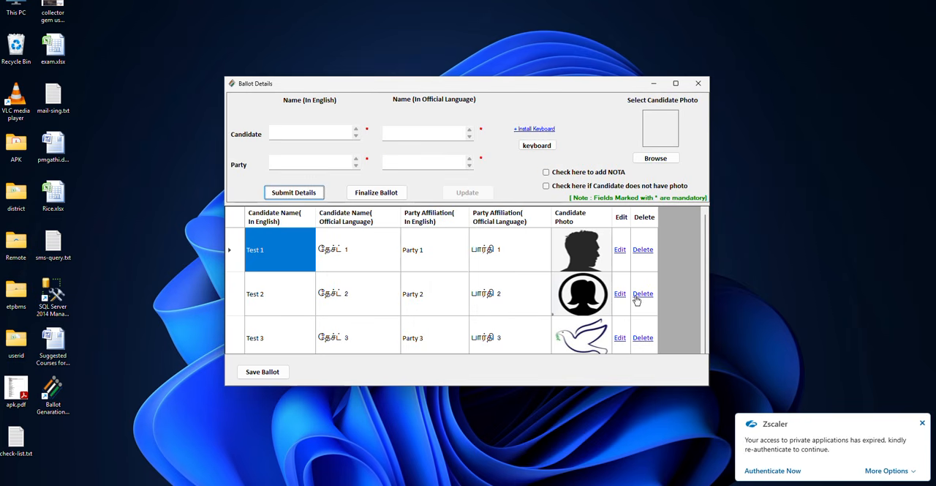
- Delete the nota entry from the candidate list and confirm the deletion
scroll(661, 306, down, 1)
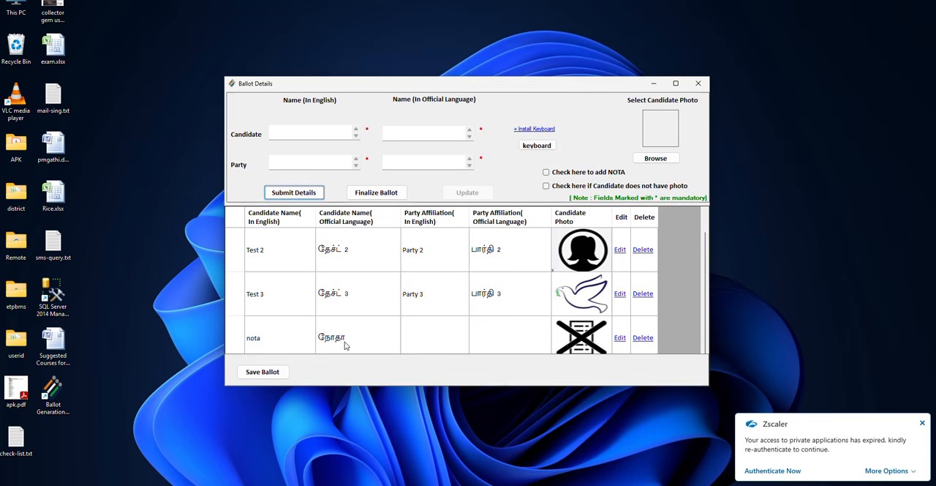
click(643, 339)
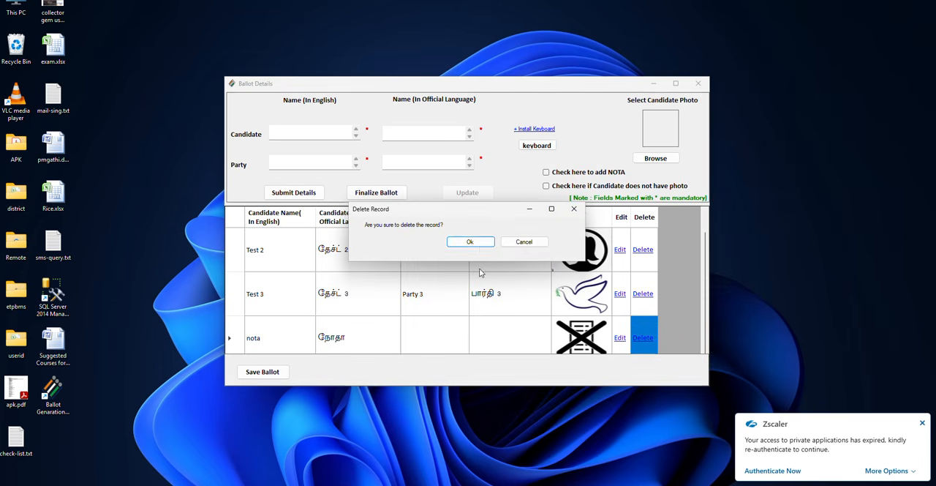
click(470, 242)
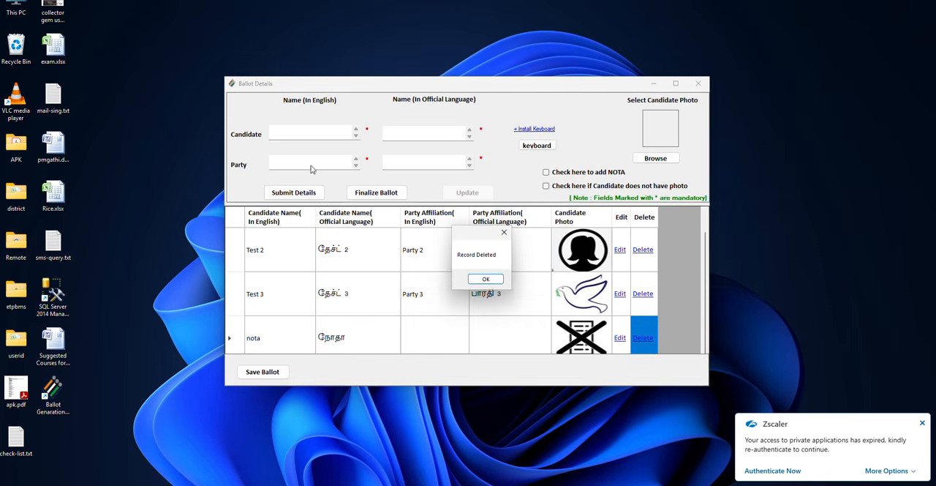
click(486, 280)
- Add a NOTA entry named None of the Above in English, generate its official-language name and submit it
click(309, 132)
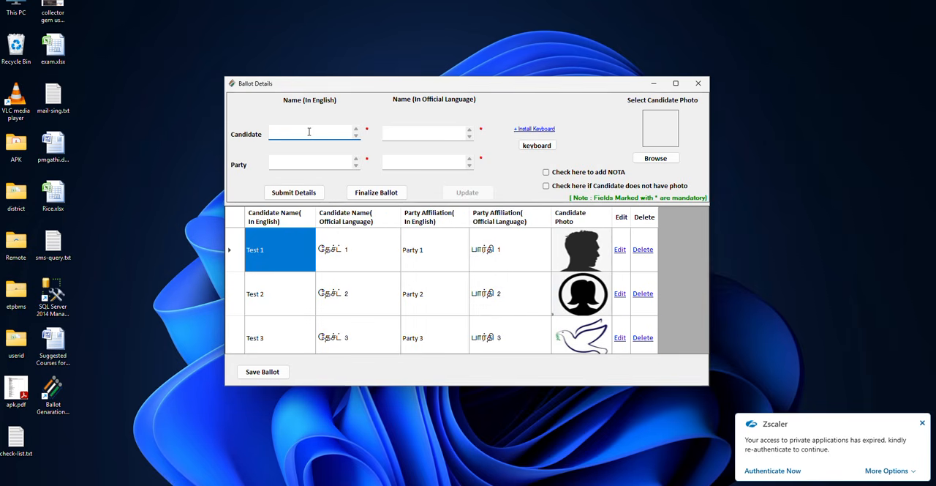
text(None of the Above)
key(Tab)
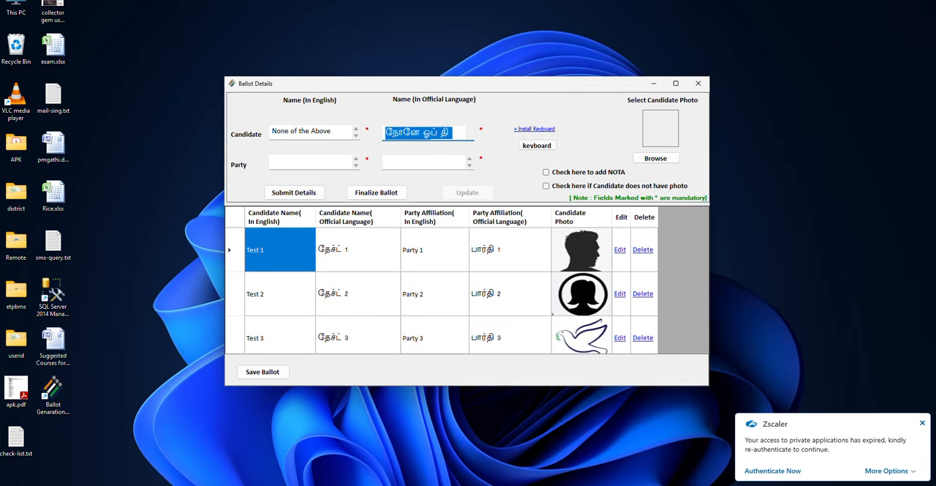
click(547, 174)
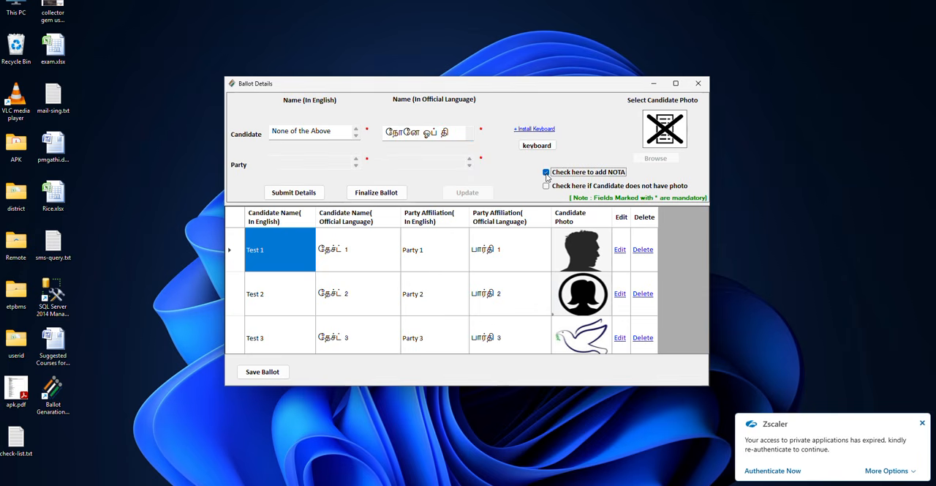
click(293, 193)
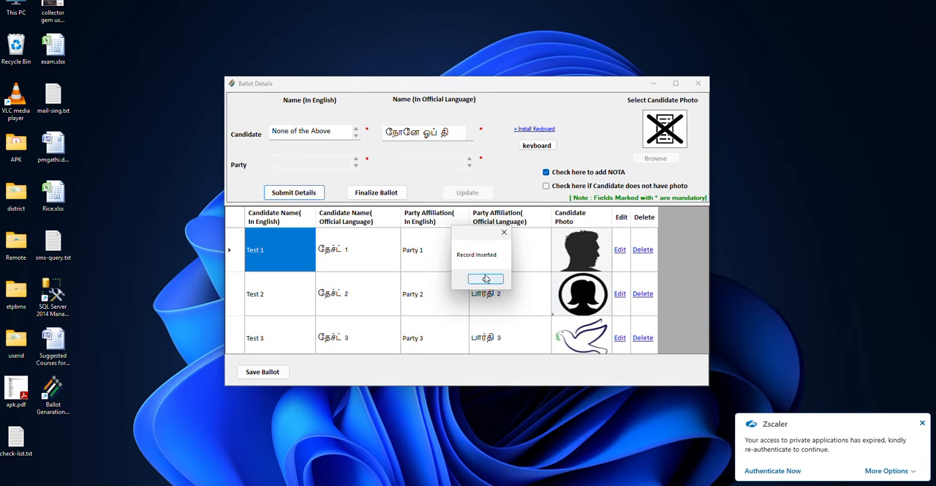
click(485, 279)
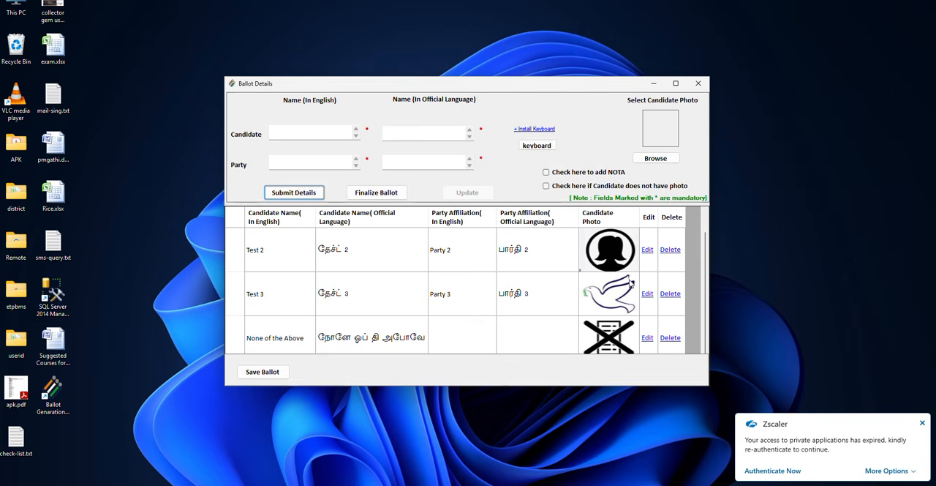
- Save the ballot as Ballot_AC-207.pdf in the etpbms folder on the Desktop
click(268, 374)
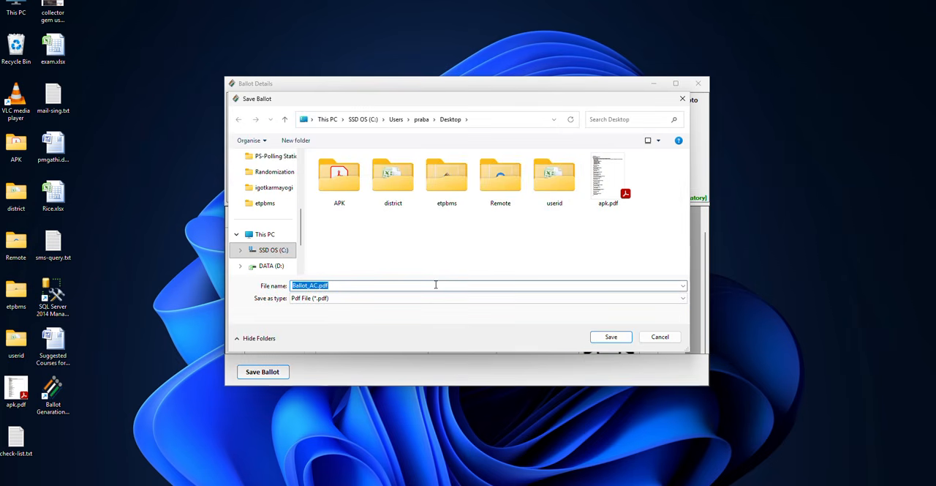
double_click(448, 180)
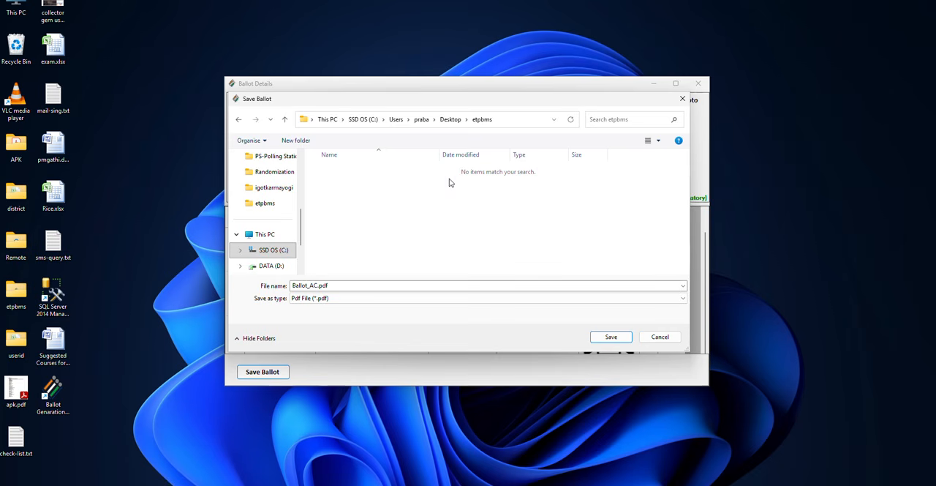
double_click(317, 286)
click(317, 286)
text(-)
text(201)
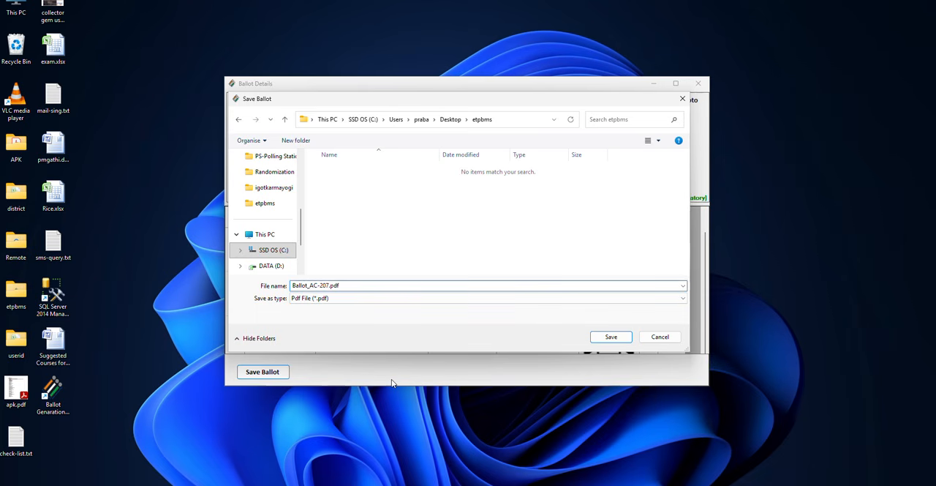
click(611, 338)
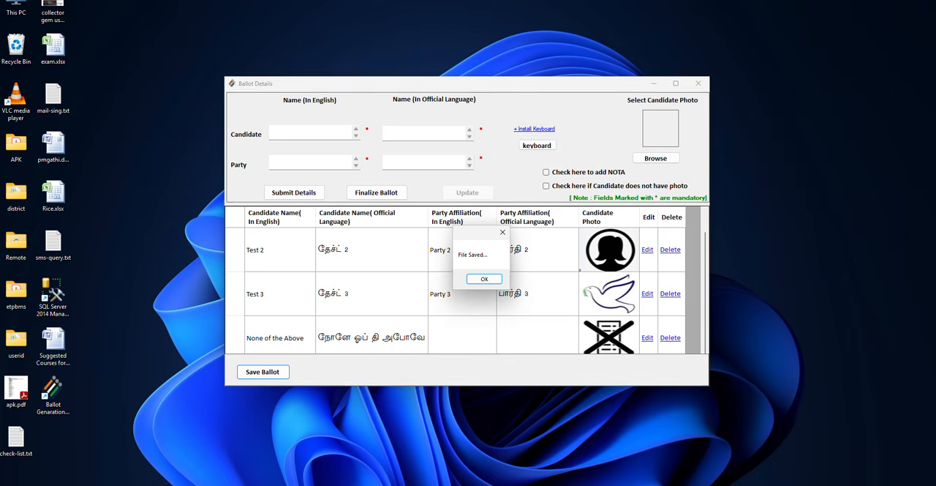
click(482, 280)
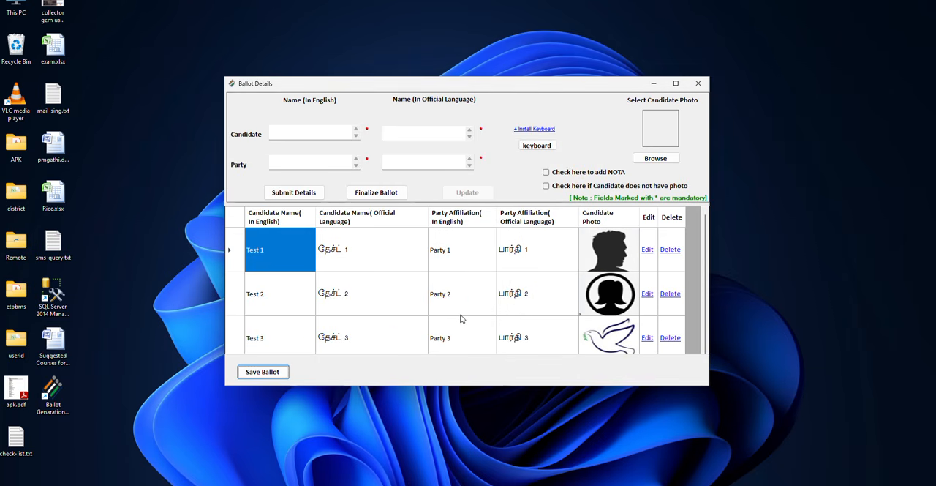
- Review the candidate list and finalize the ballot
scroll(461, 318, down, 1)
scroll(461, 318, up, 1)
click(379, 193)
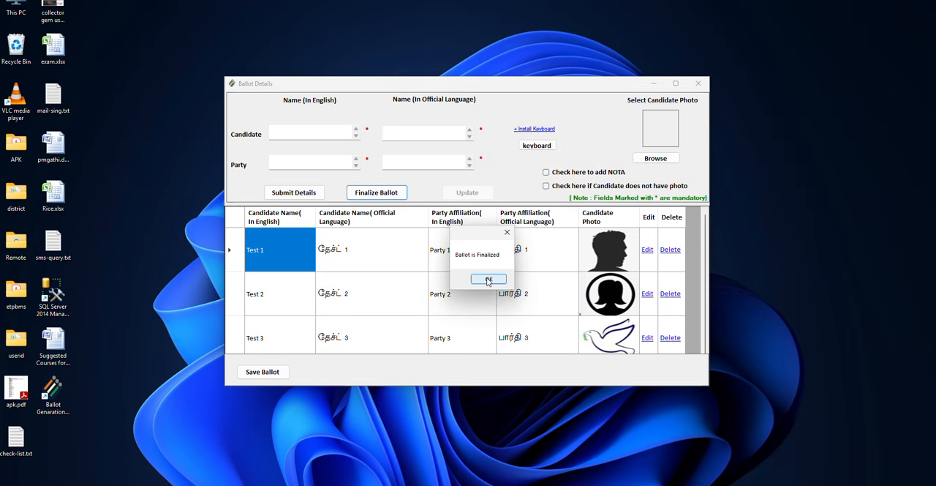
click(488, 280)
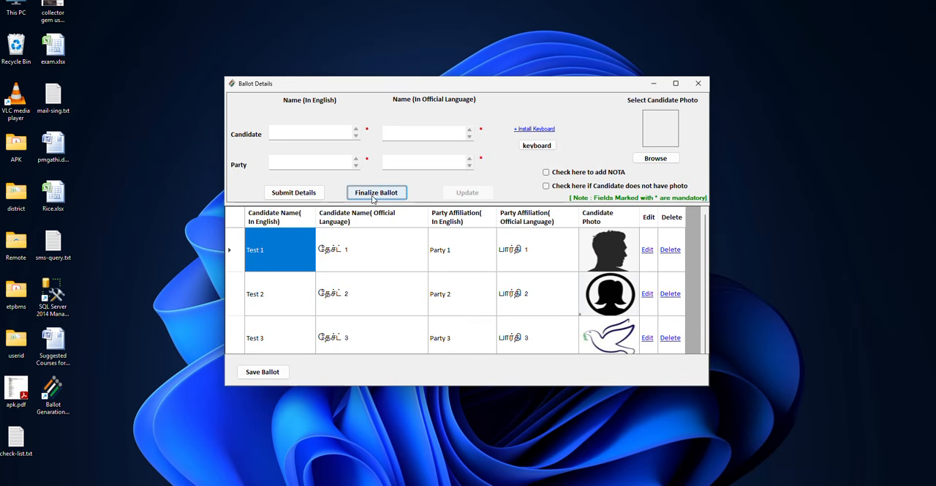
- Check the end of the candidate list, close the ballot details and master windows, and dismiss the leftover message
scroll(393, 283, down, 1)
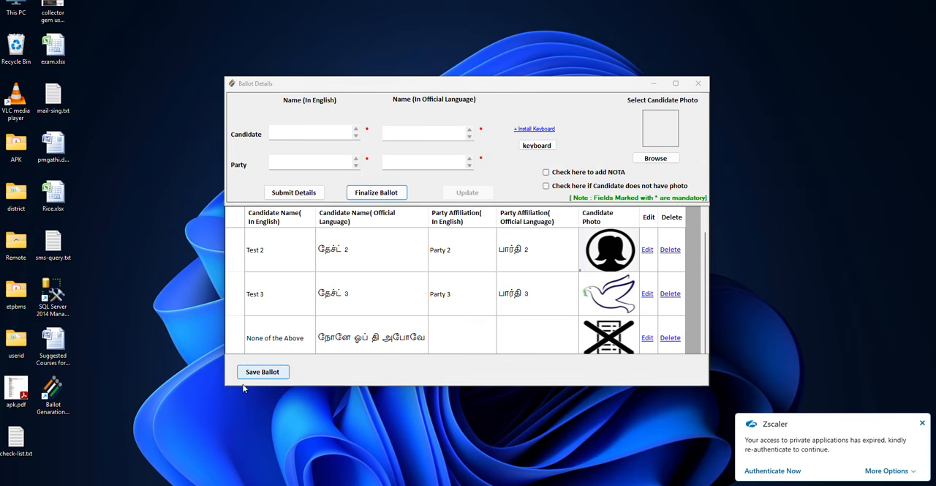
click(698, 85)
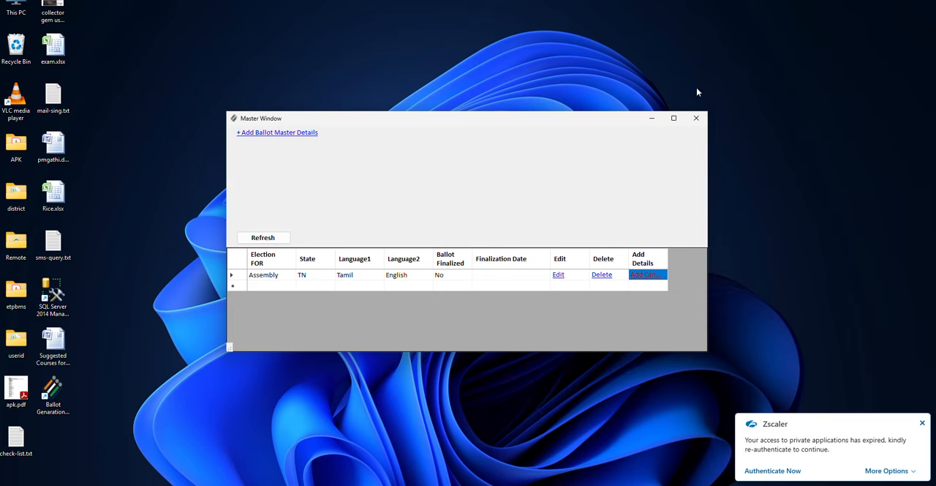
click(697, 117)
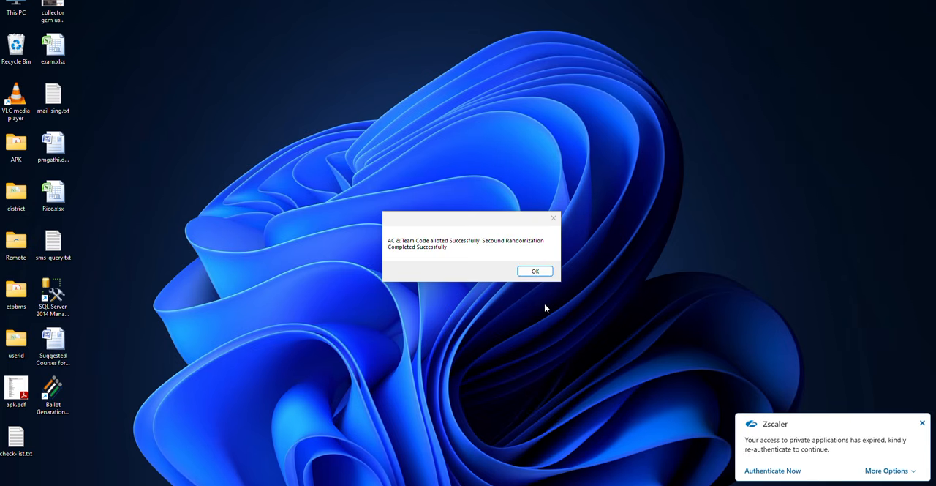
click(541, 272)
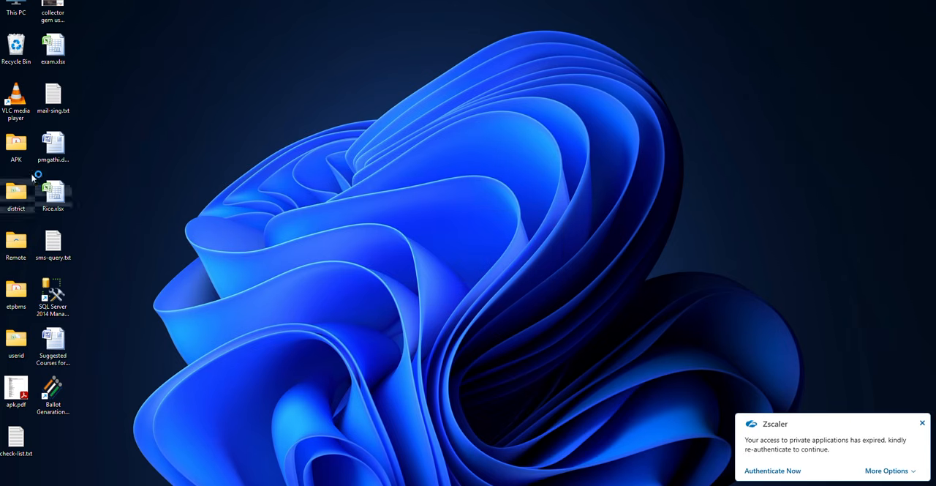
- Open Ballot_AC-207.pdf from the etpbms folder, examine the candidate rows and NOTA row on the postal ballot, and close it
double_click(21, 296)
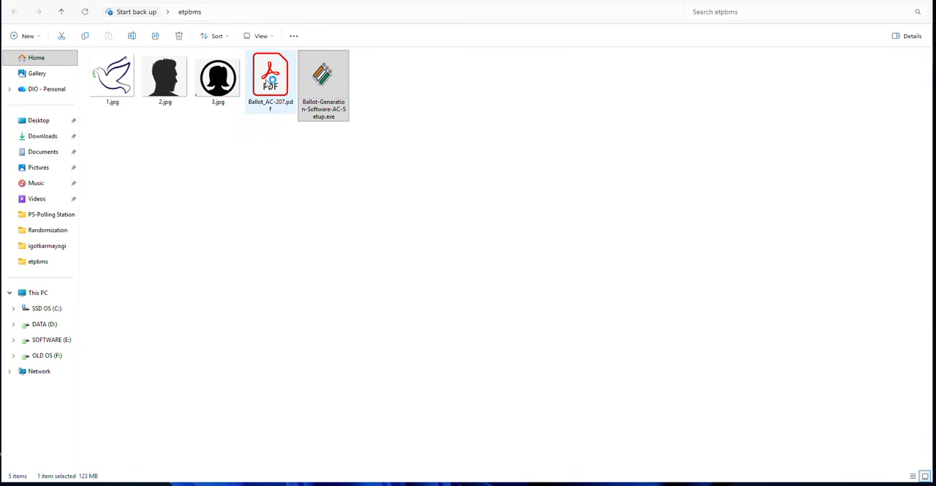
click(268, 82)
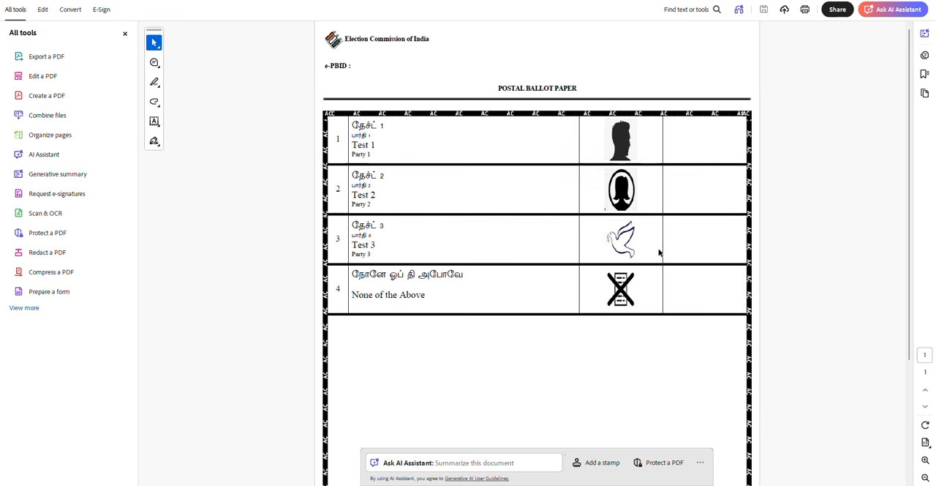
scroll(658, 252, down, 4)
scroll(659, 252, up, 4)
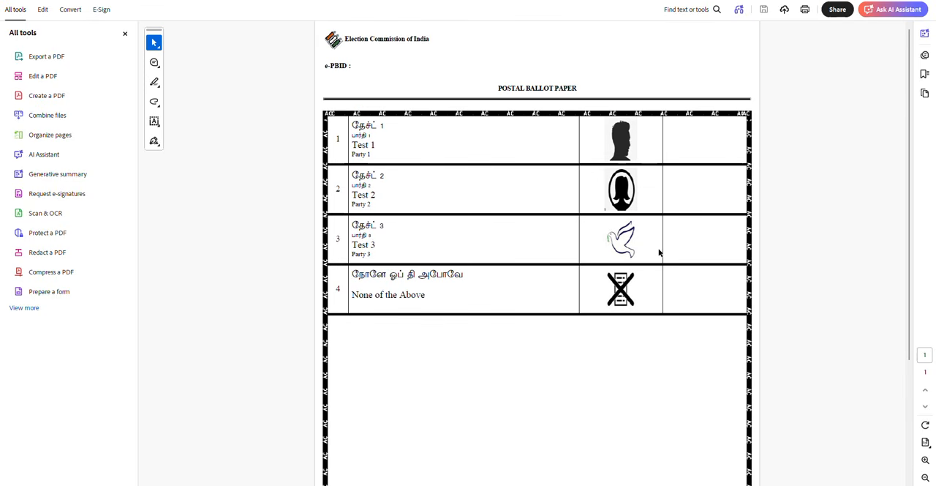
scroll(659, 253, down, 4)
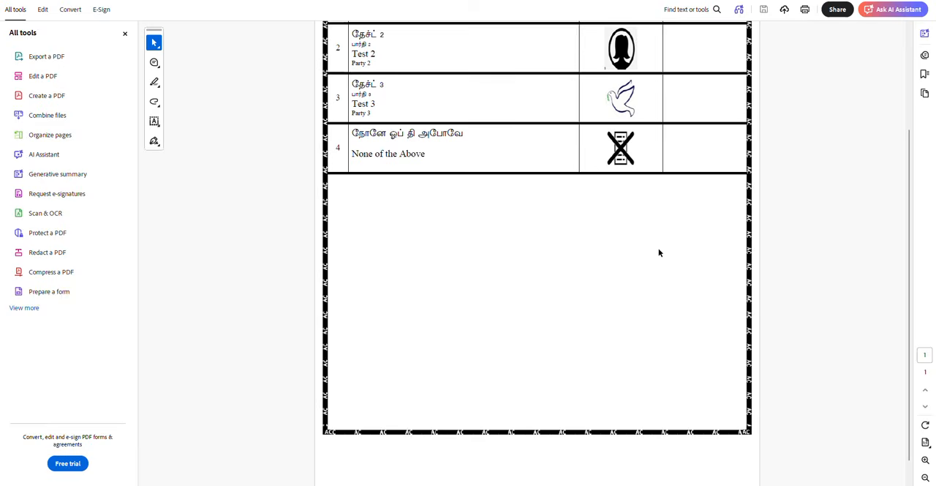
scroll(659, 252, up, 4)
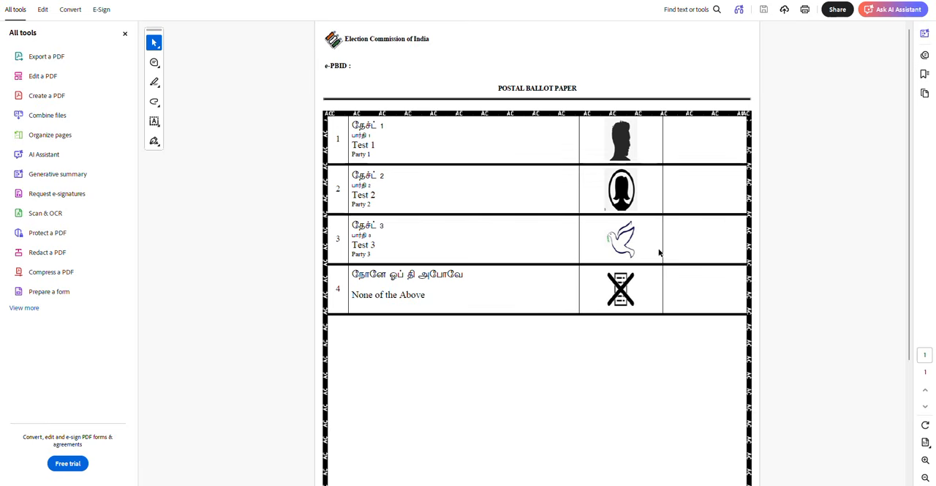
scroll(535, 294, down, 1)
scroll(535, 293, up, 1)
click(922, 0)
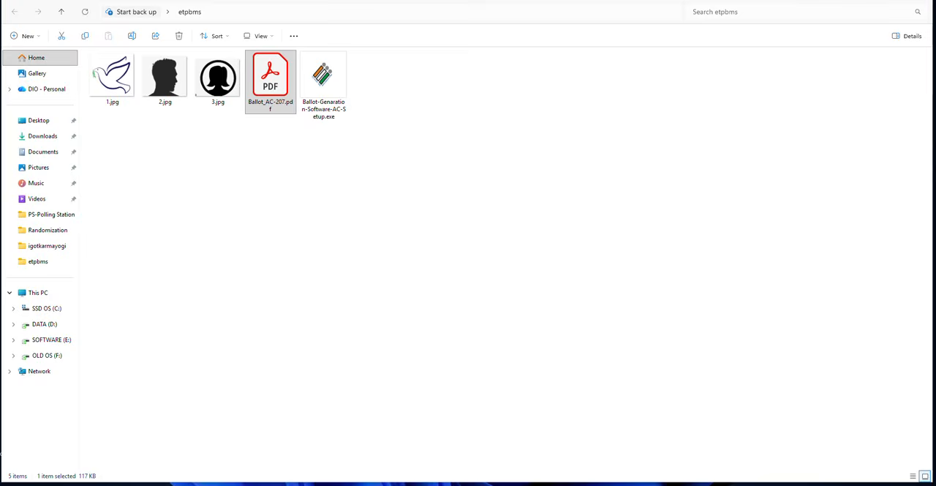
- Switch to the ETPBMS portal in the browser and open the Upload Ballot stage for transmitting the e-PB and PIN
click(550, 484)
mouse_move(31, 136)
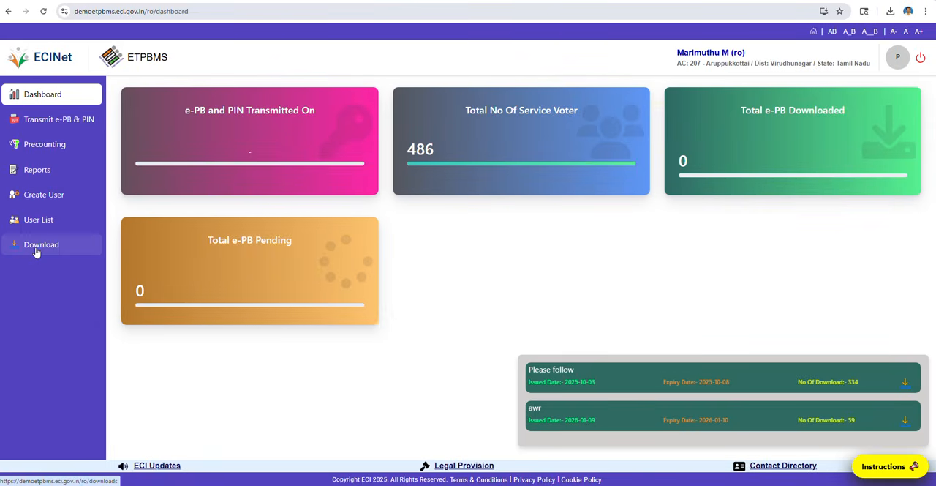
click(53, 124)
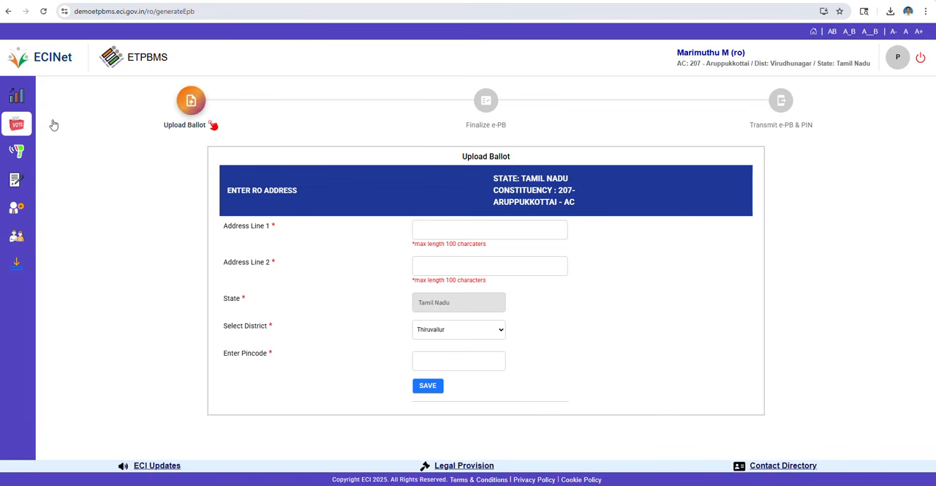
click(462, 231)
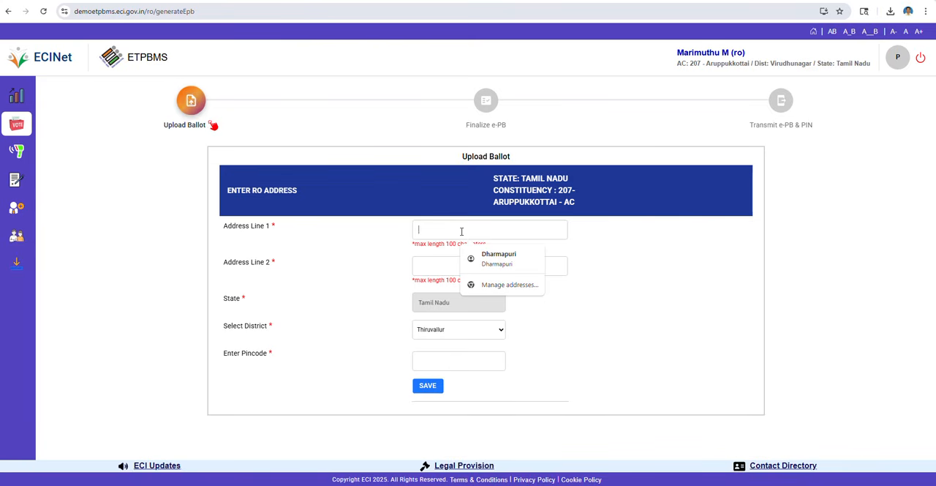
click(653, 278)
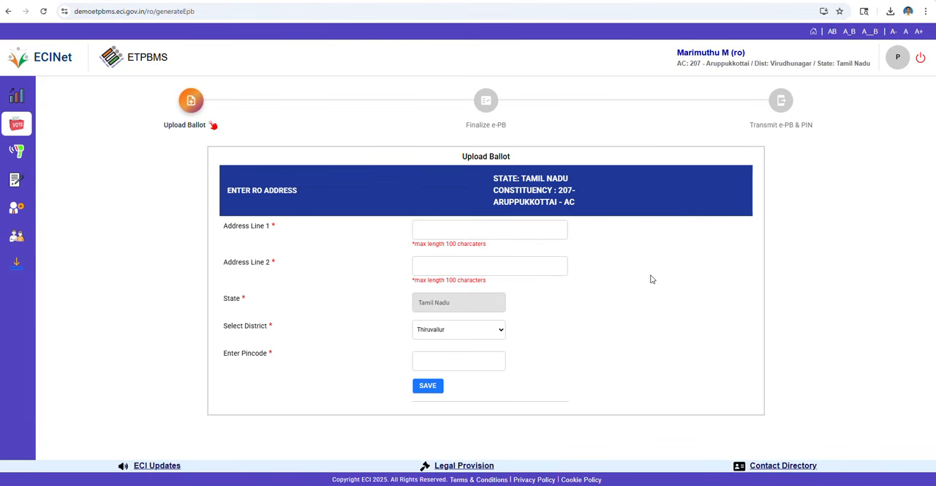
click(502, 333)
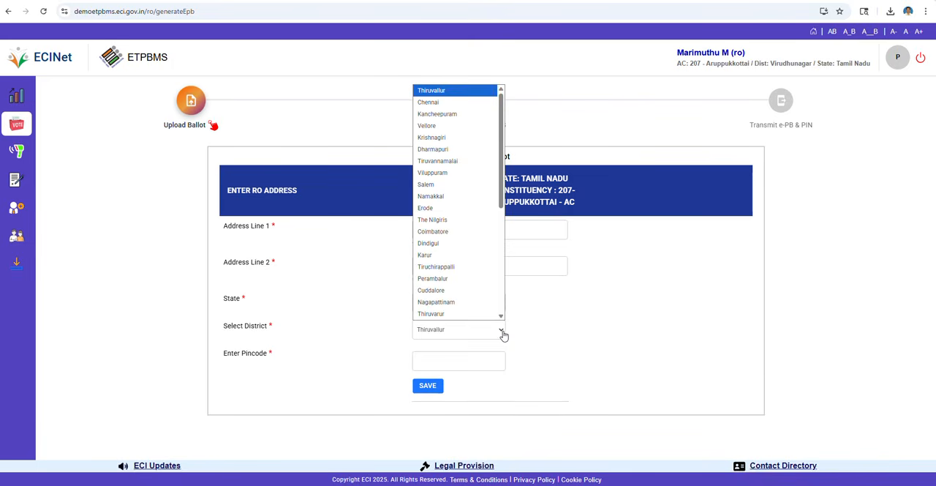
key(v)
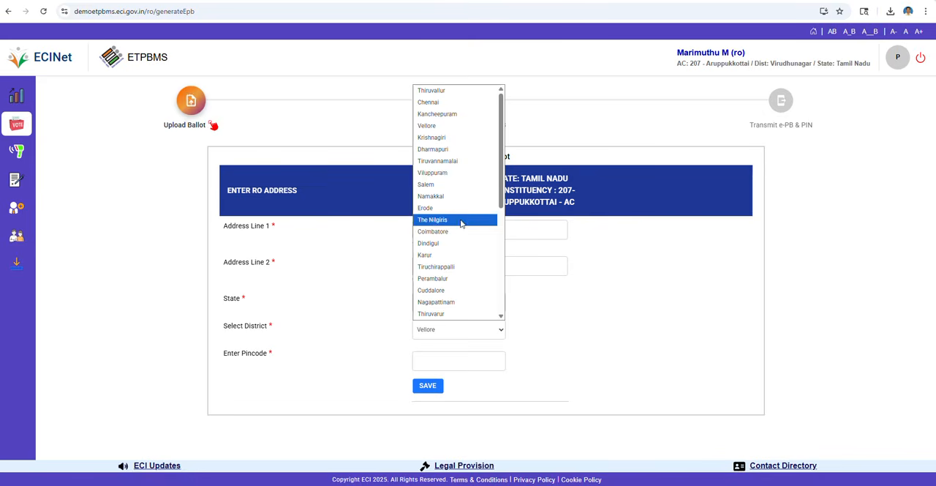
scroll(460, 219, down, 3)
scroll(461, 224, down, 1)
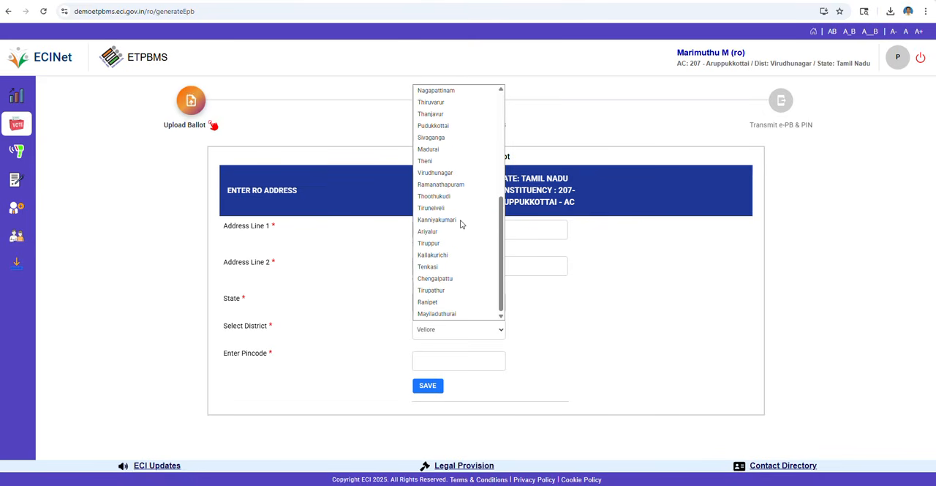
- Fill in Address Line 1 and Address Line 2 with the returning officer's office address, ending the first line with a comma
click(551, 233)
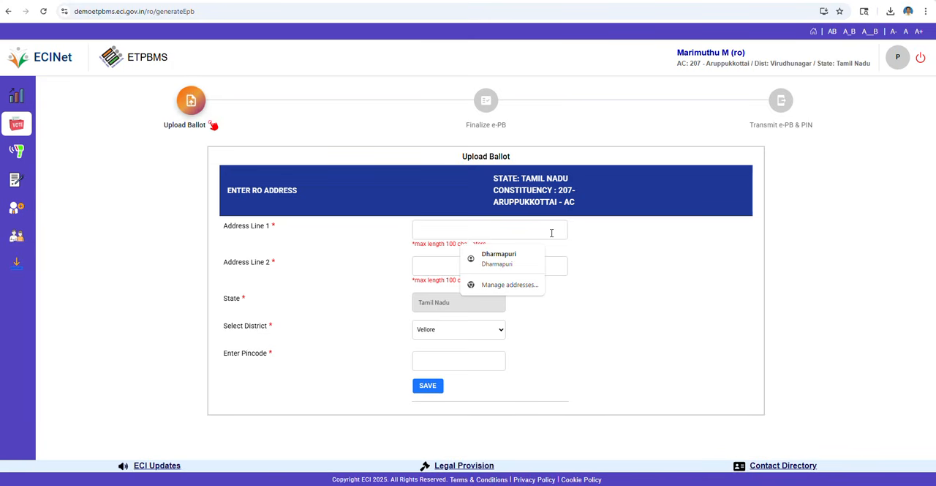
text(Arup)
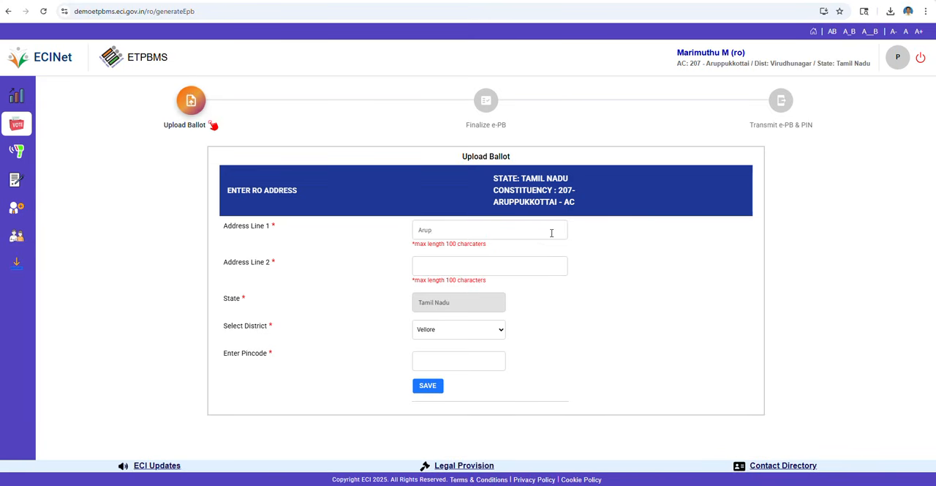
text(pukottai)
text( AC)
text(RDO)
text( office)
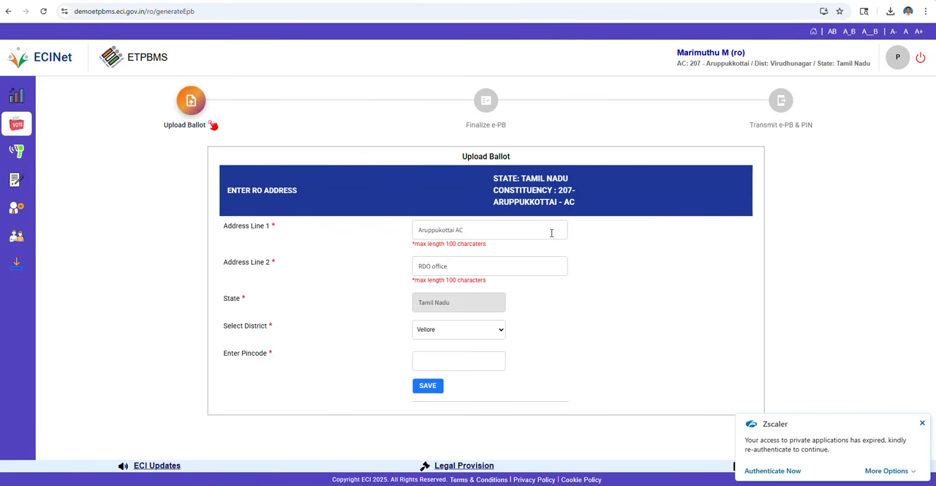
text(, Aruppukottai)
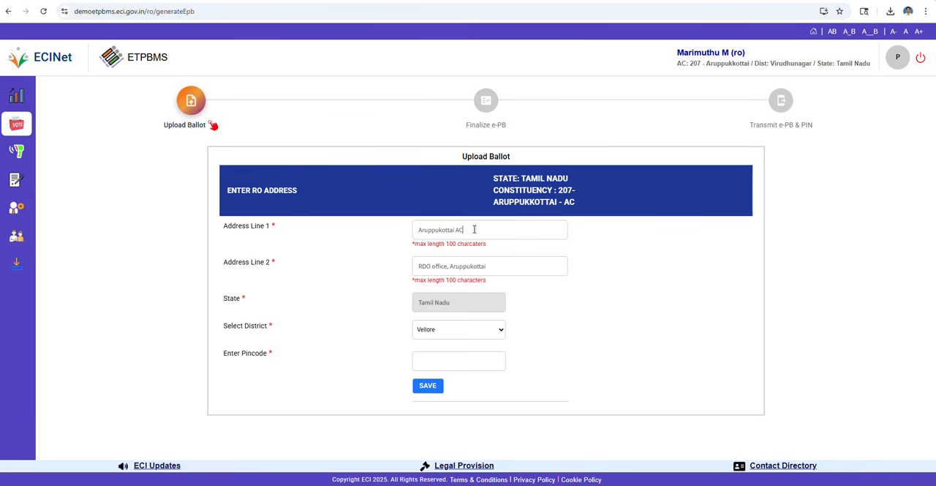
text(,)
- Choose Virudhunagar as the district and enter the office's postal pincode
click(460, 361)
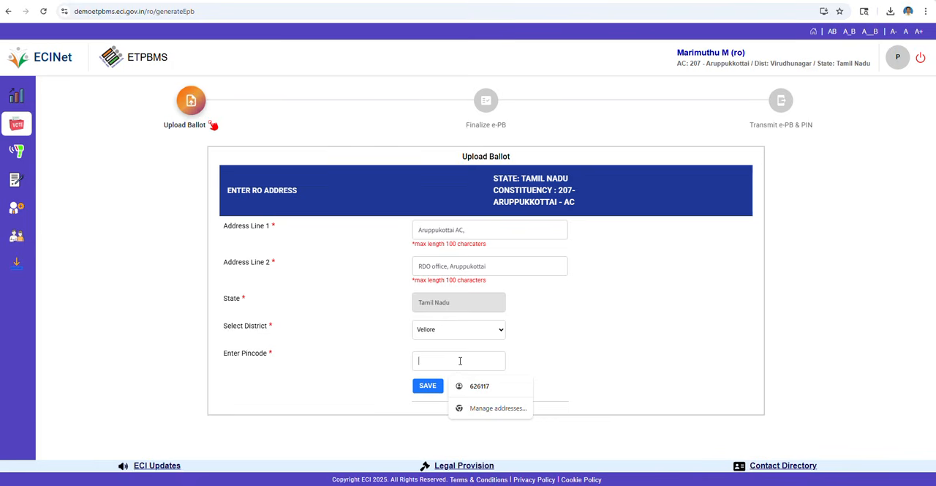
click(500, 330)
scroll(456, 286, down, 1)
scroll(456, 286, down, 2)
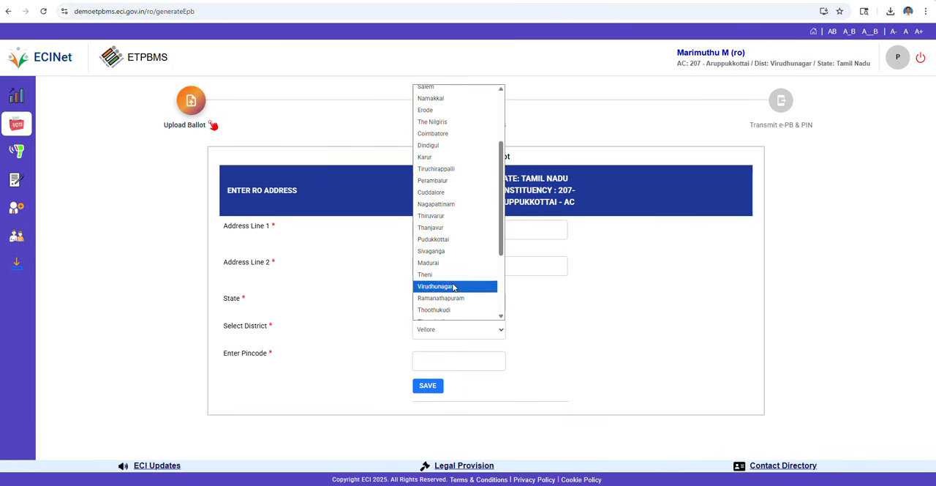
click(453, 286)
click(461, 360)
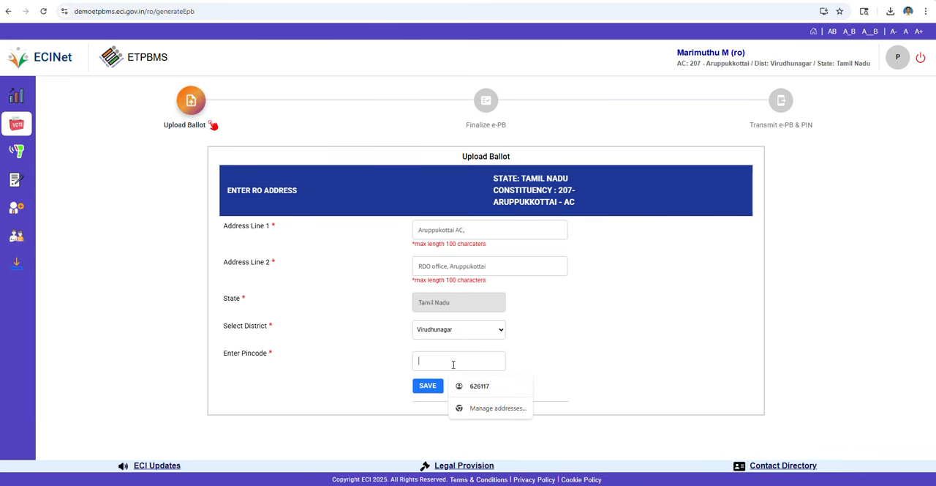
text(62)
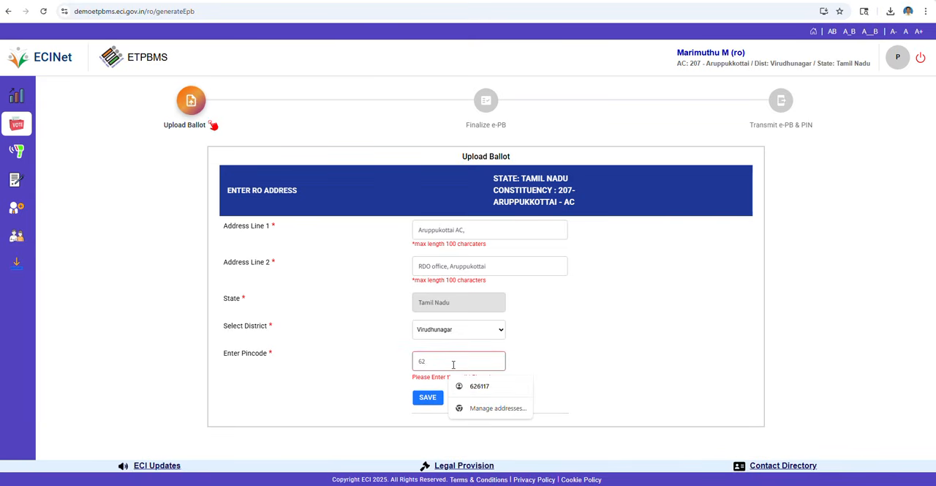
text(600)
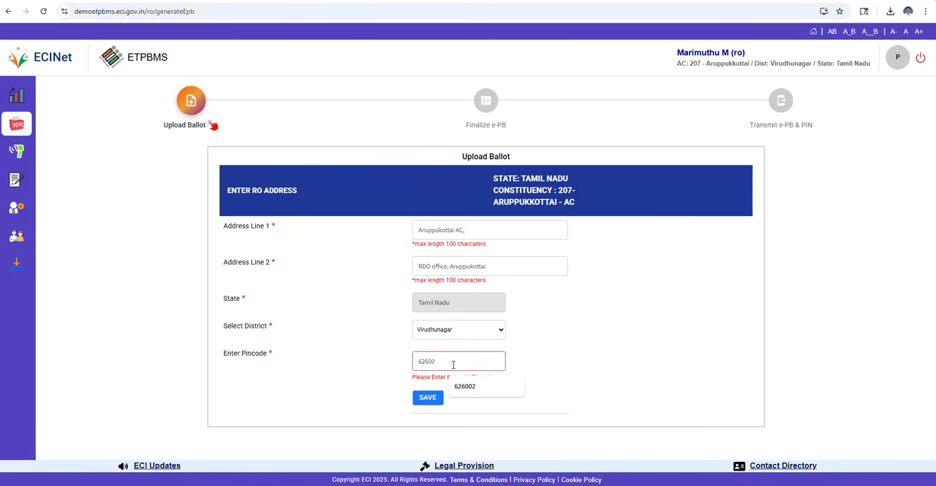
text(4)
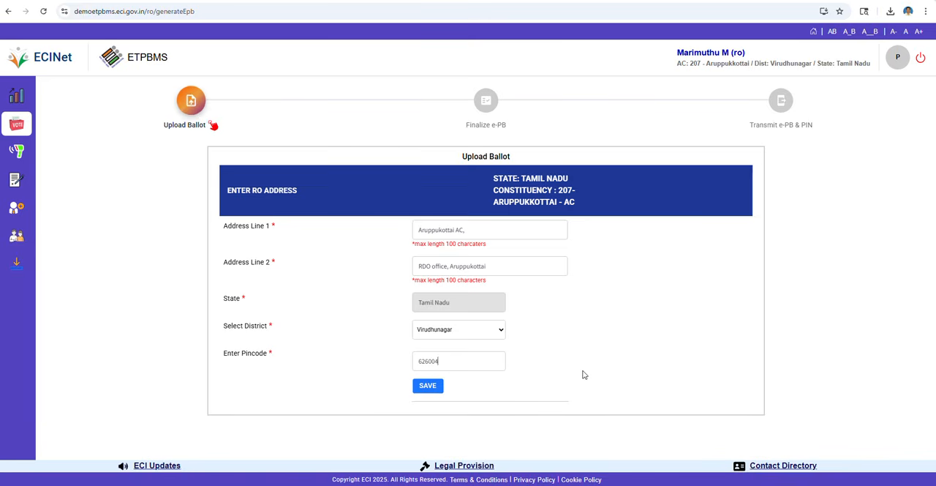
- Check the composed address in the save confirmation and return to the form without saving it
click(424, 388)
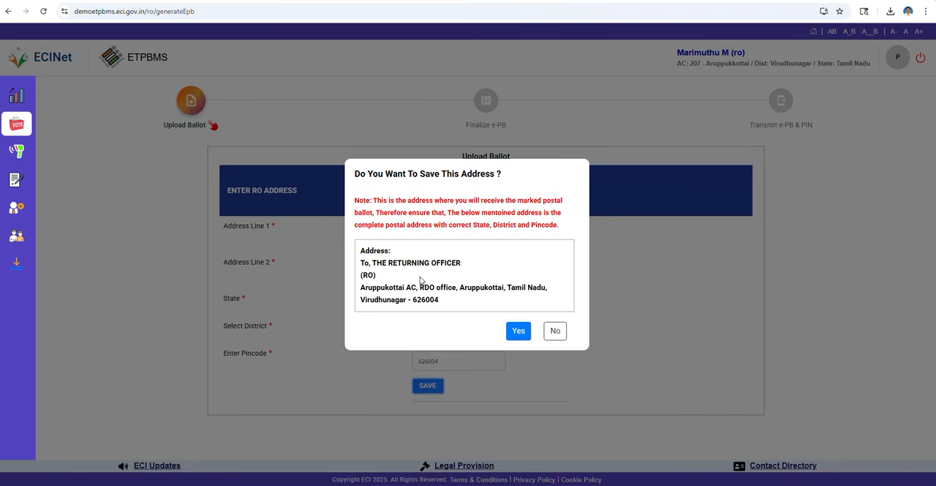
click(555, 332)
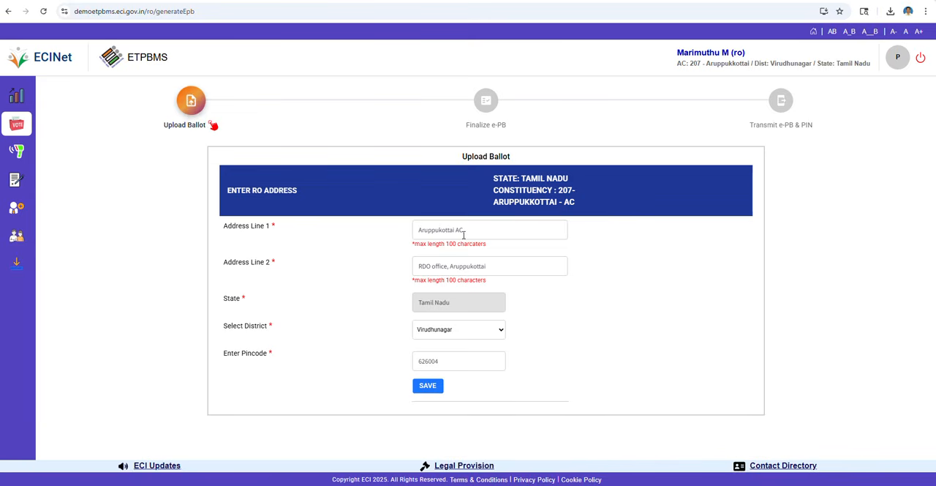
click(428, 387)
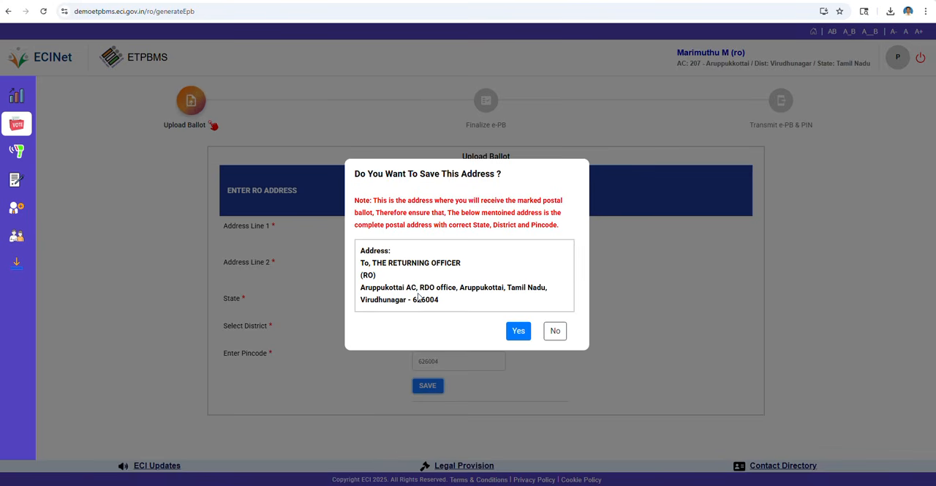
click(554, 330)
- Remove the trailing comma from Address Line 1, preview the composed address, and return to the form without saving
click(482, 231)
key(BackSpace)
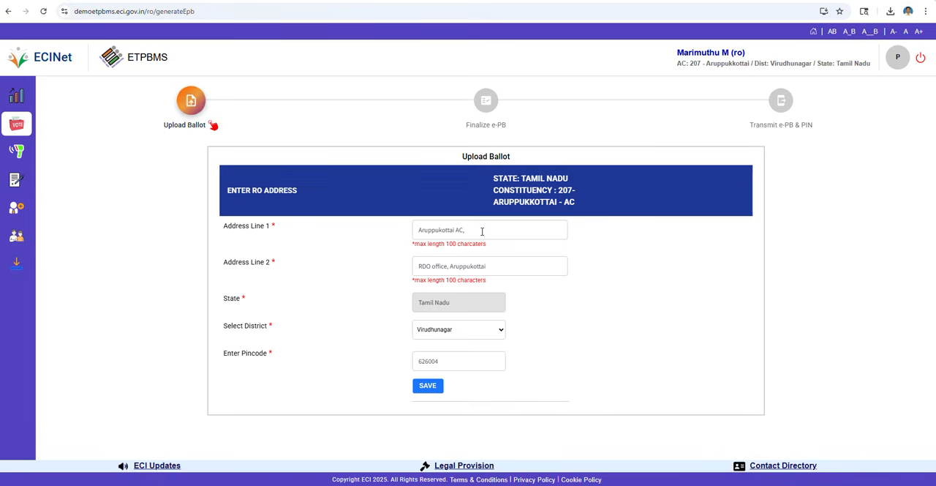
click(417, 392)
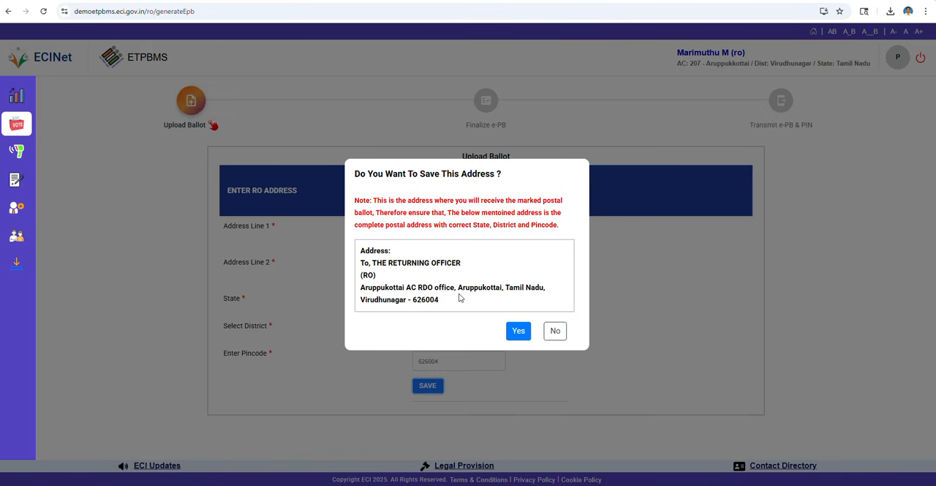
click(554, 331)
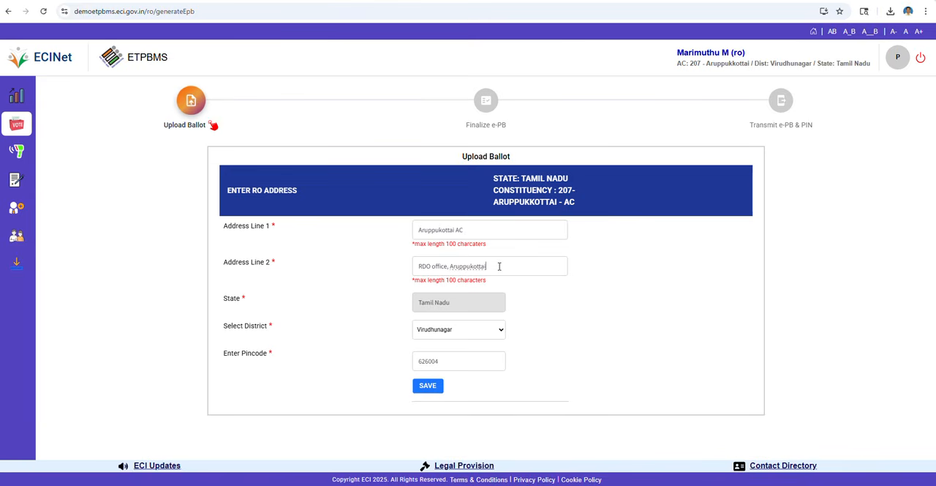
- Try a trailing comma on Address Line 2, preview the address without saving, and move the comma back to the end of Address Line 1
text(,)
click(428, 385)
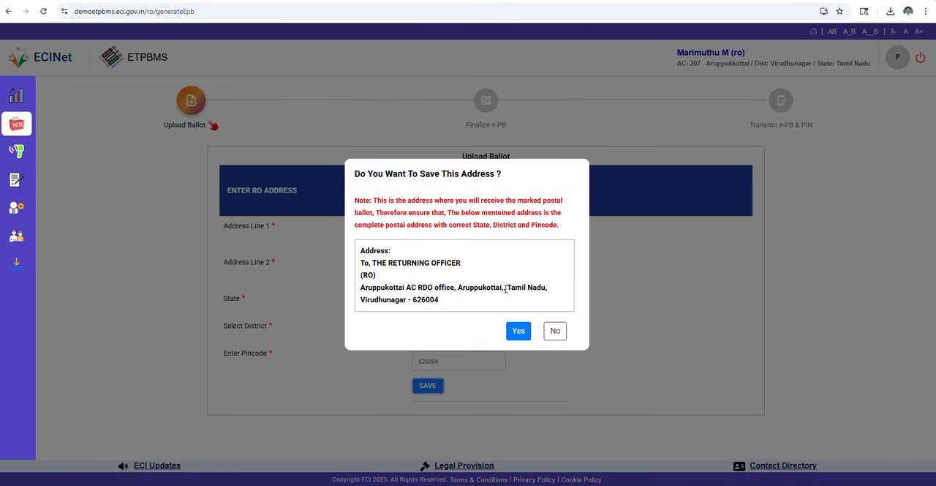
click(555, 331)
click(493, 273)
key(BackSpace)
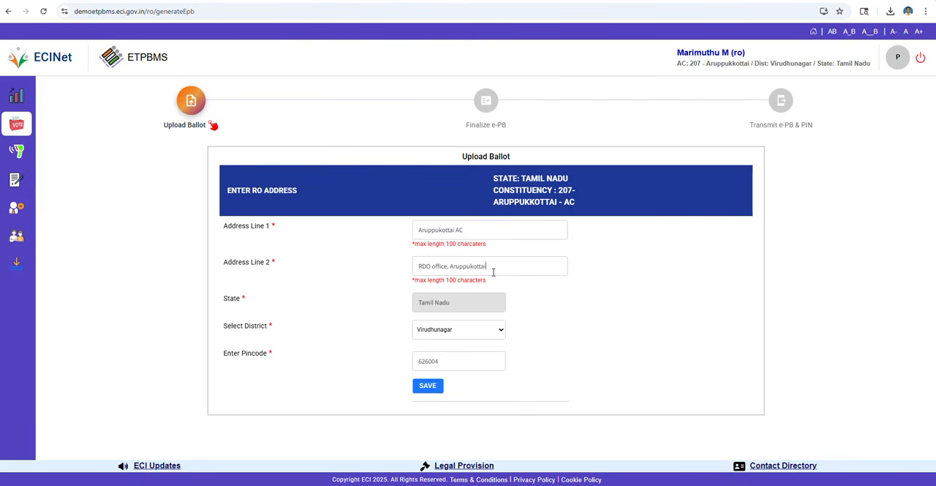
click(477, 230)
text(,)
- Save the returning officer's address and finalize it as the return address for marked postal ballots
click(427, 385)
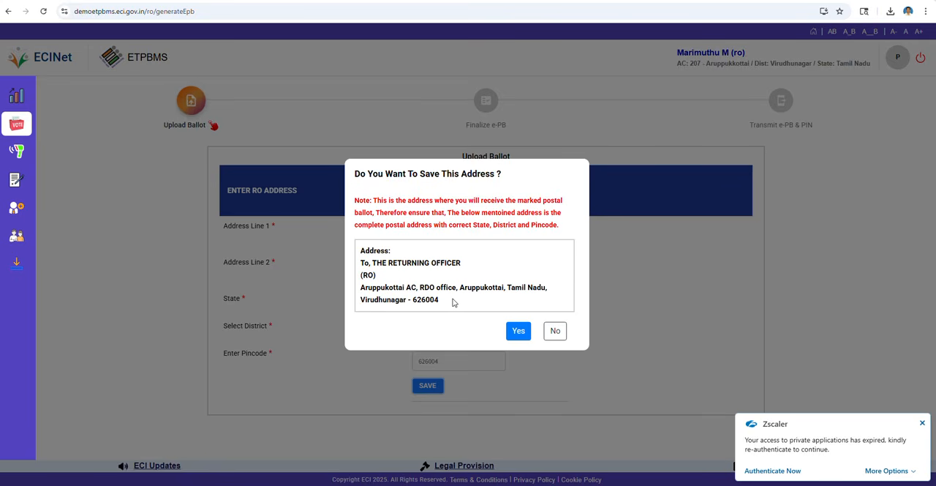
click(519, 333)
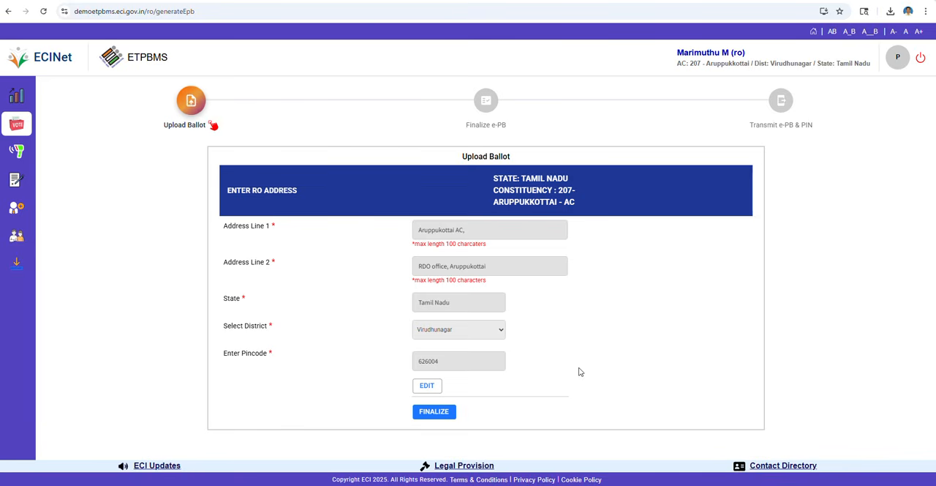
click(434, 412)
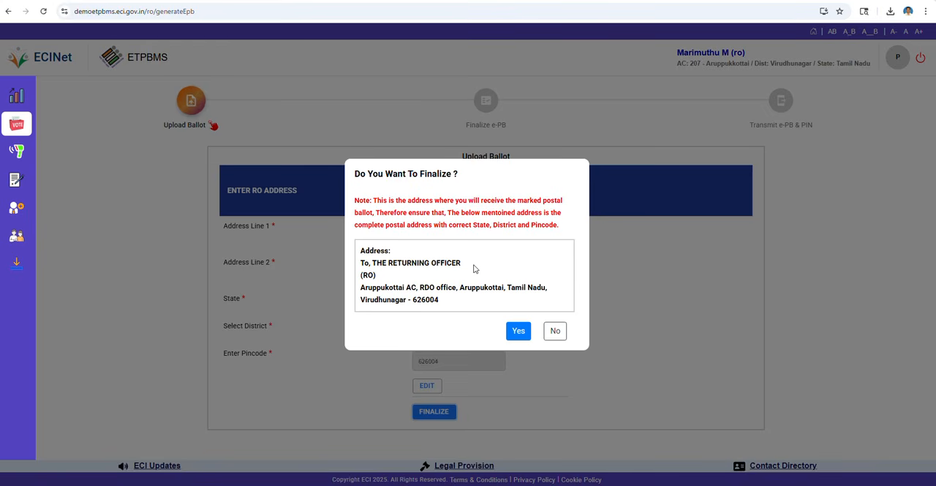
click(518, 335)
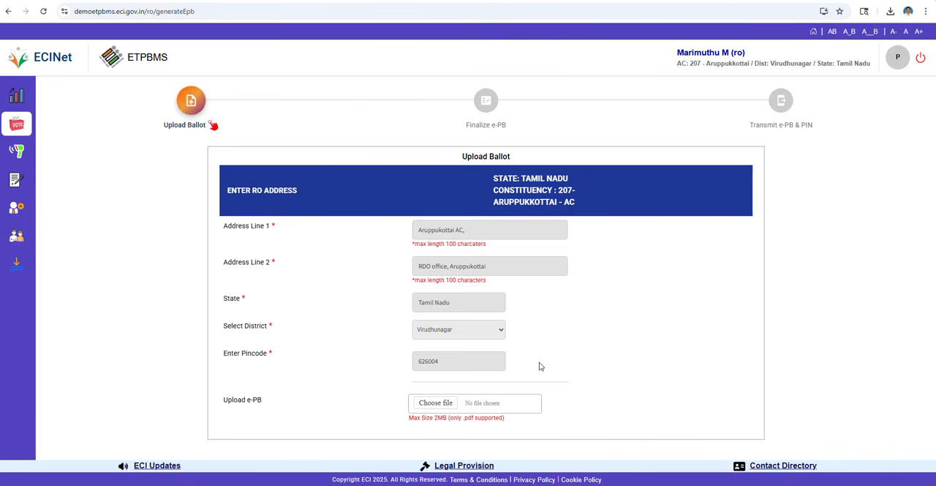
- Upload Ballot_AC-207.pdf from the etpbms folder on the Desktop as the e-PB file
click(436, 403)
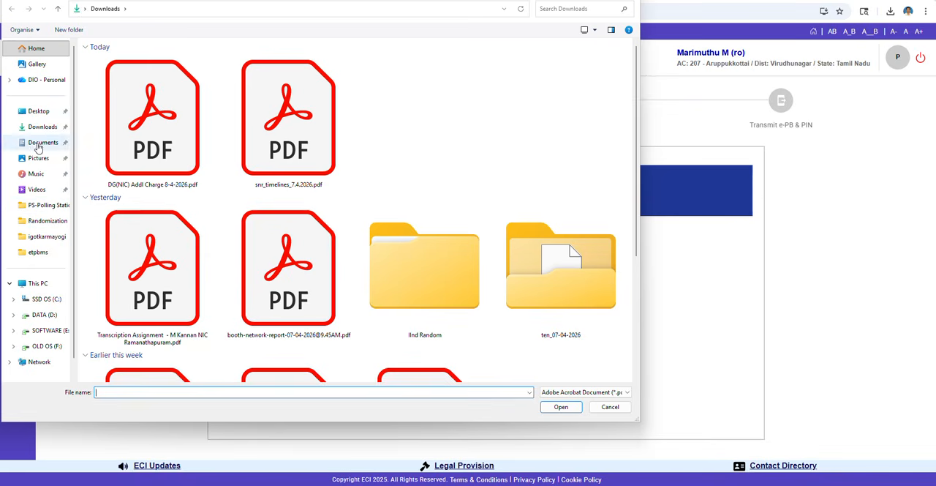
click(45, 114)
click(110, 91)
double_click(110, 90)
click(112, 69)
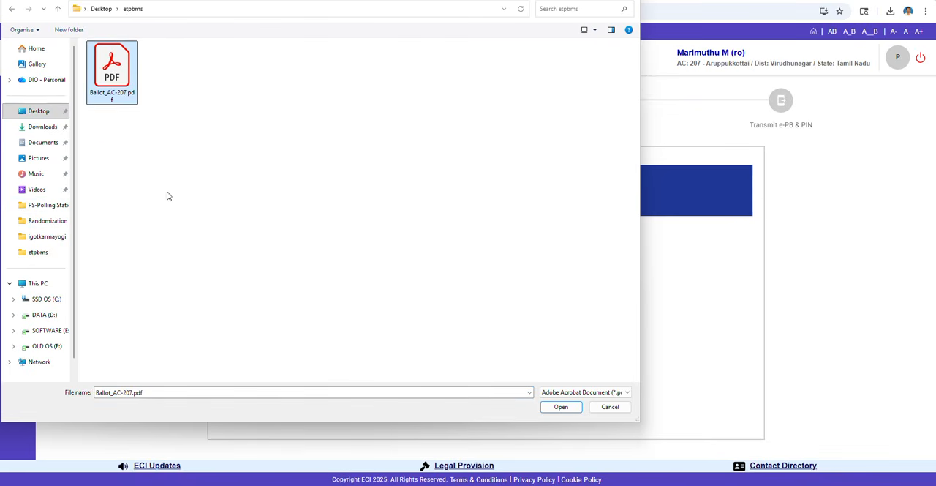
click(552, 412)
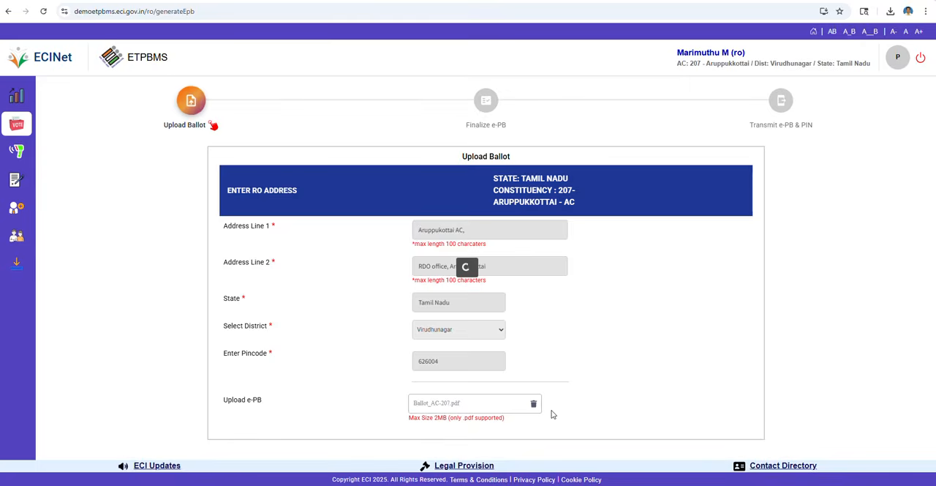
- Examine the uploaded postal ballot paper, checking its candidate rows, symbols and the None of the Above row
scroll(625, 389, down, 3)
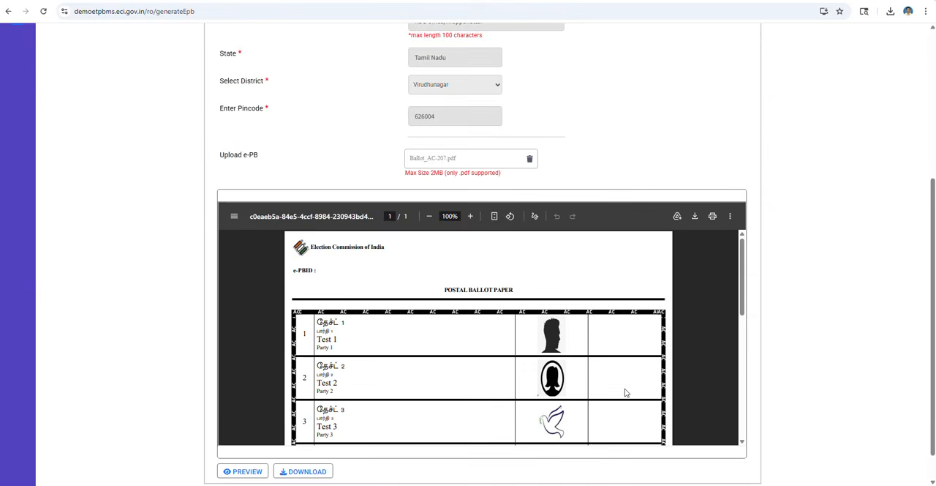
scroll(624, 393, down, 2)
scroll(625, 393, down, 2)
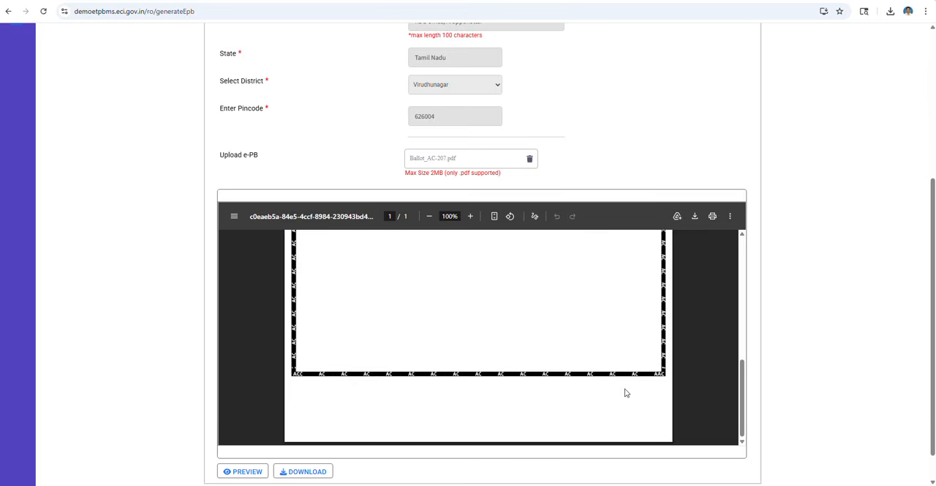
scroll(625, 393, up, 5)
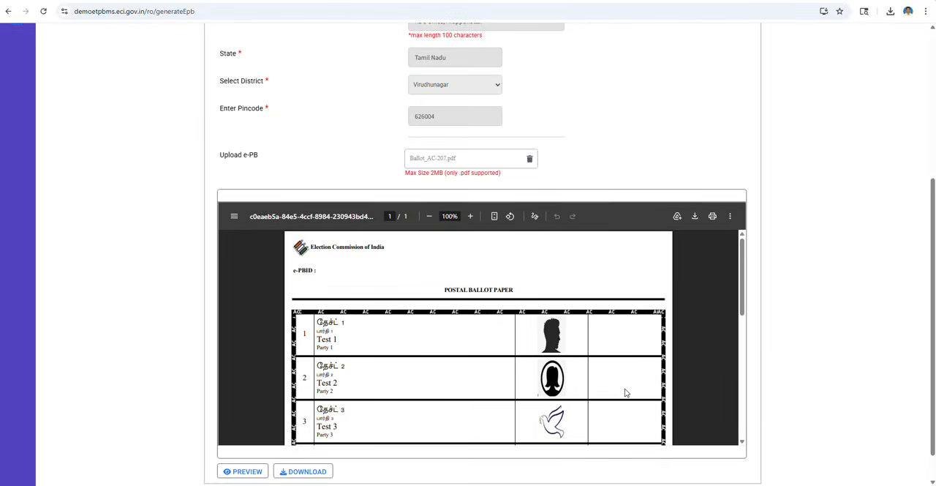
scroll(626, 393, down, 5)
scroll(625, 393, up, 5)
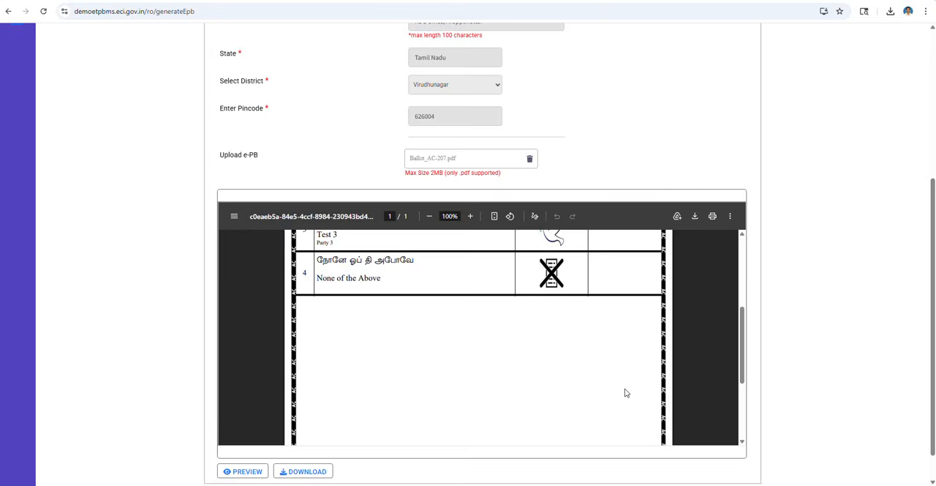
scroll(625, 392, down, 3)
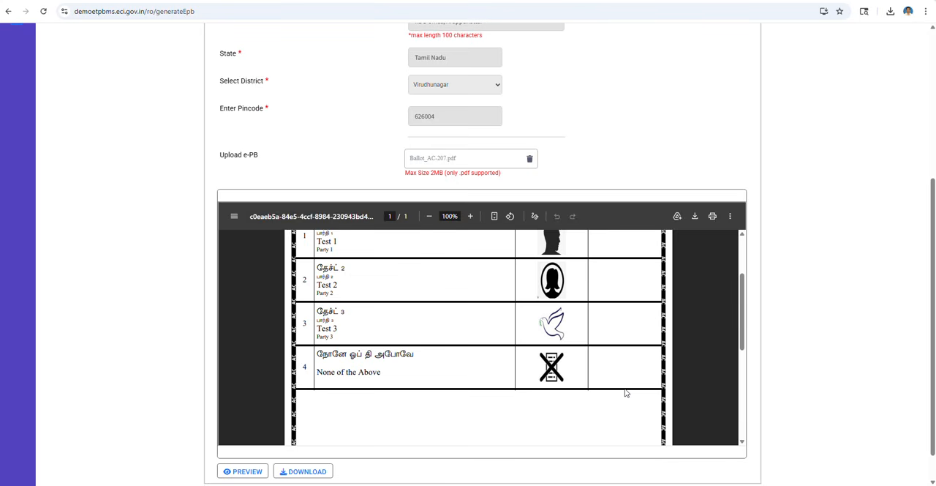
- Check the uploaded ballot paper down to its lower border, preview it as a full page and close the preview
scroll(625, 393, down, 3)
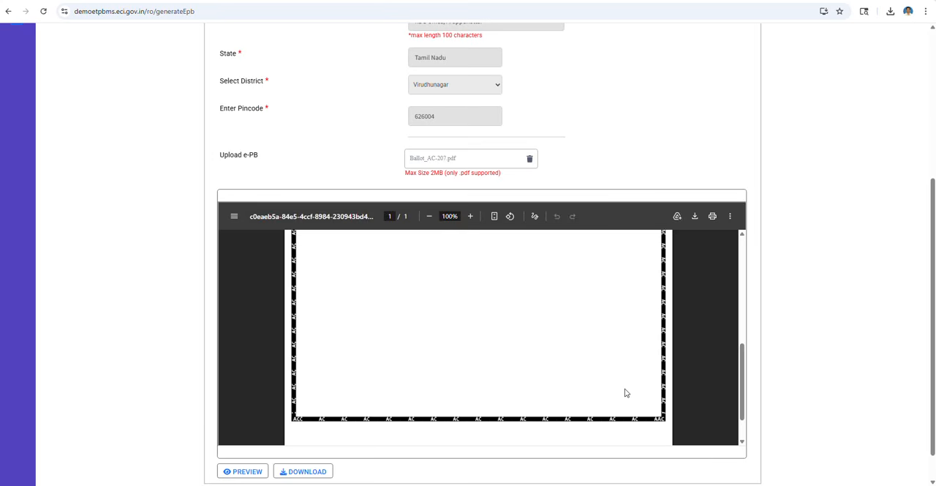
scroll(625, 393, up, 5)
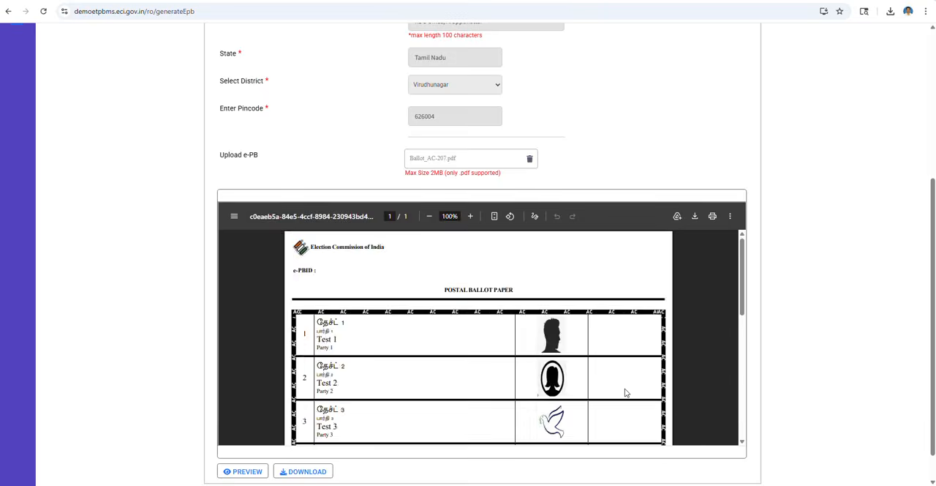
scroll(624, 392, down, 6)
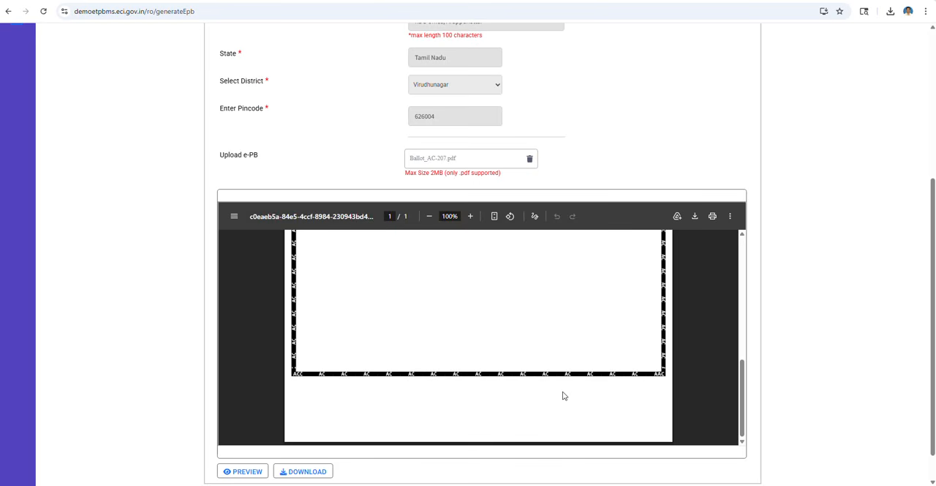
scroll(390, 380, down, 1)
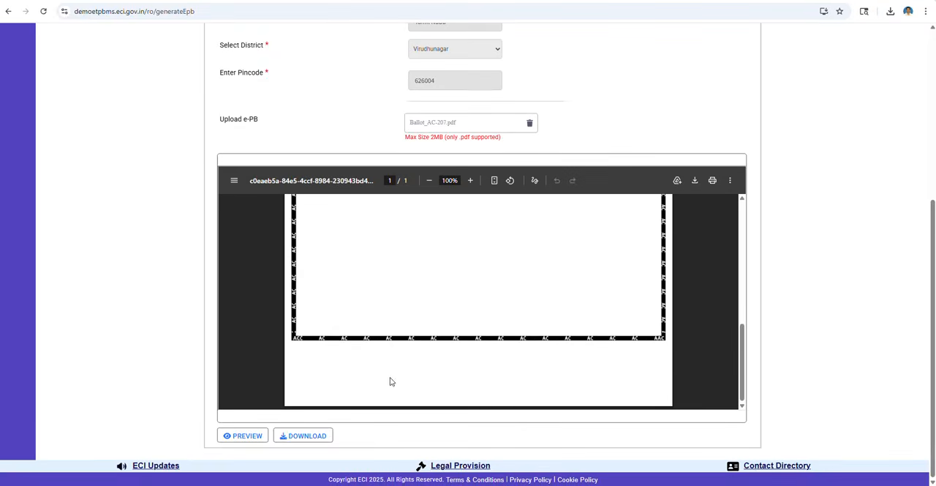
click(241, 436)
scroll(515, 349, down, 3)
scroll(514, 350, up, 3)
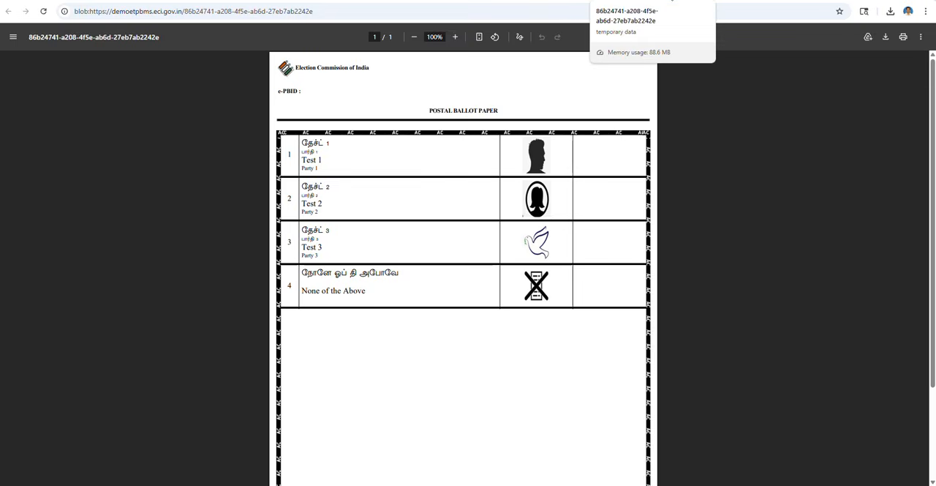
click(671, 0)
- Save the previewed ballot and confirm its upload for the constituency, dismissing the Zscaler notification
scroll(482, 314, down, 5)
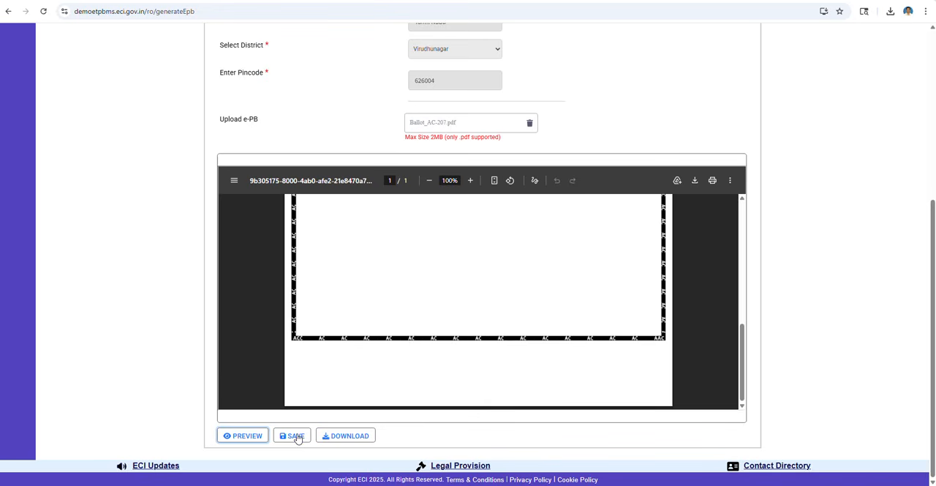
click(295, 436)
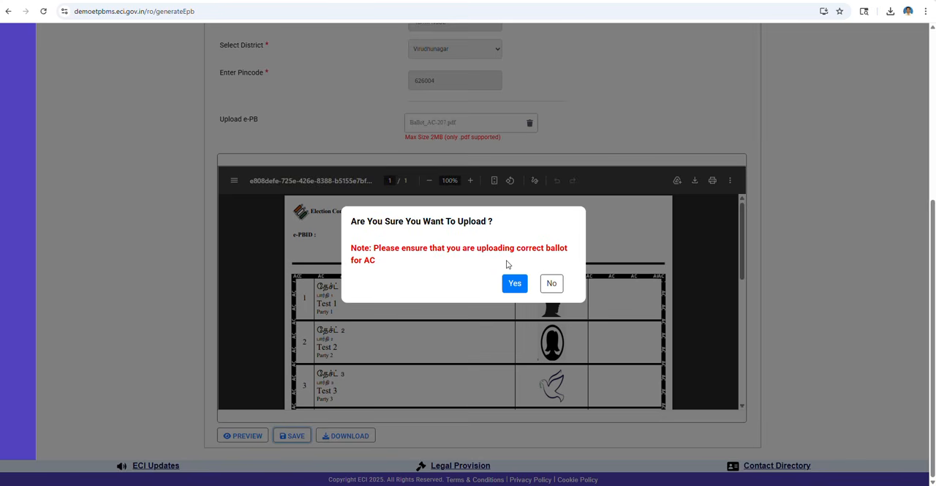
click(516, 285)
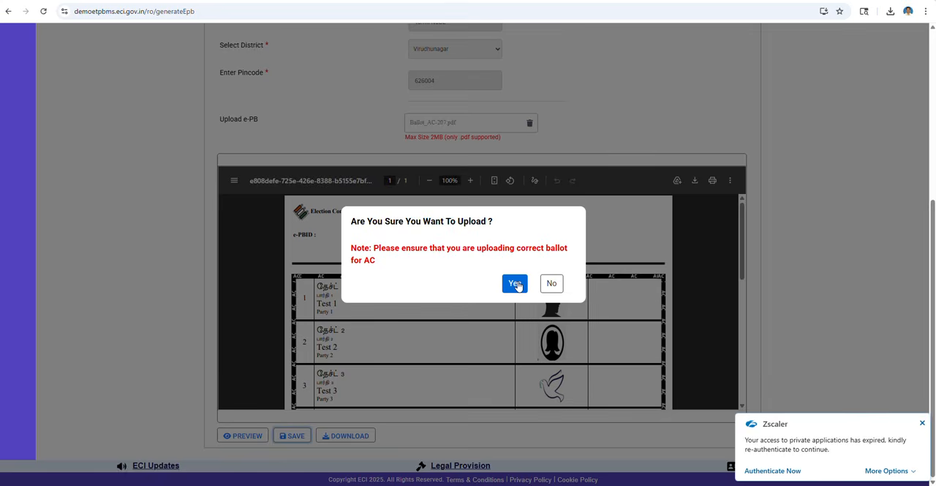
click(922, 423)
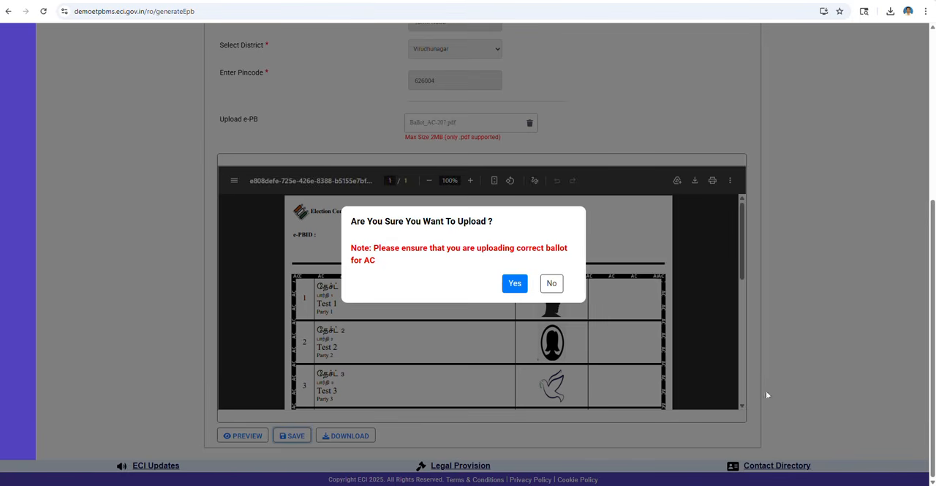
click(515, 285)
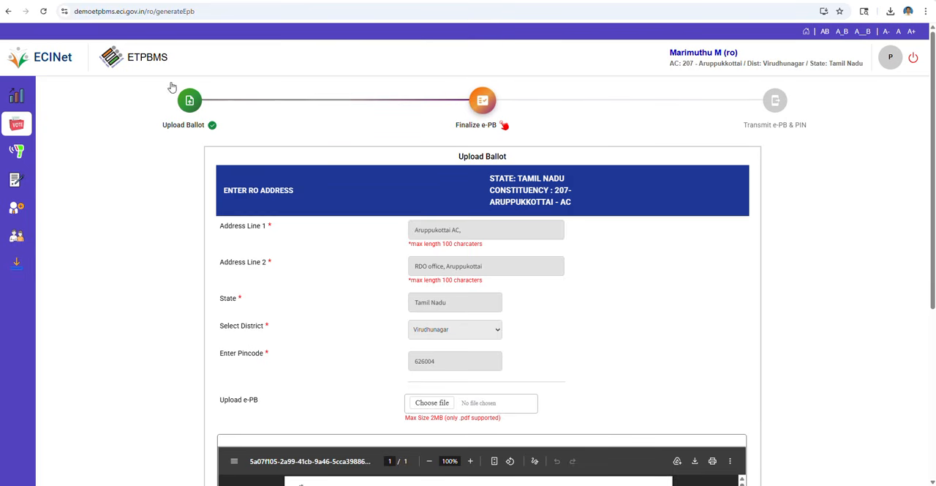
- Review the saved returning officer's address and the embedded postal ballot paper on the Upload Ballot page
mouse_move(20, 131)
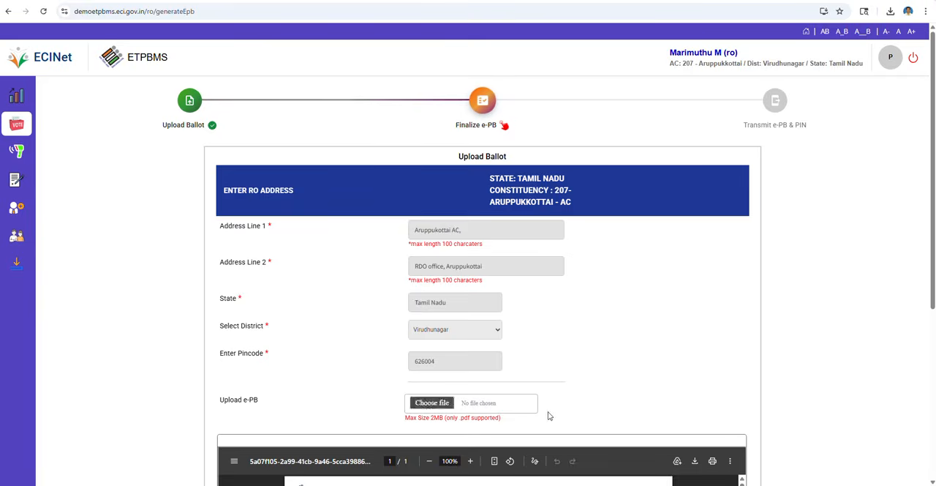
scroll(633, 373, down, 3)
scroll(633, 373, down, 1)
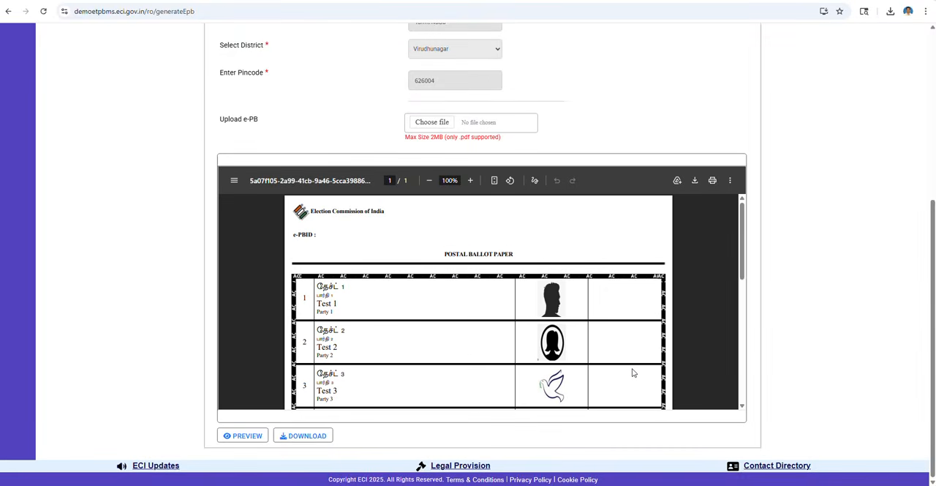
scroll(633, 373, down, 5)
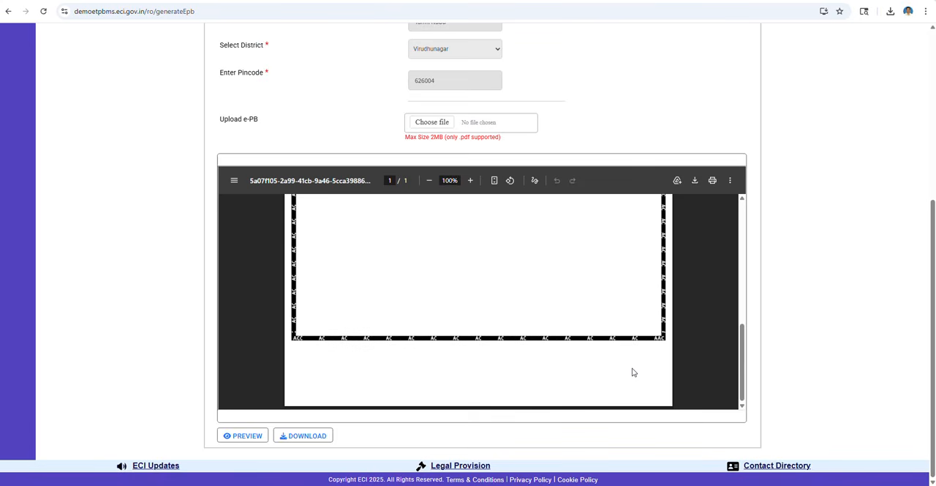
scroll(634, 373, up, 5)
scroll(560, 286, up, 4)
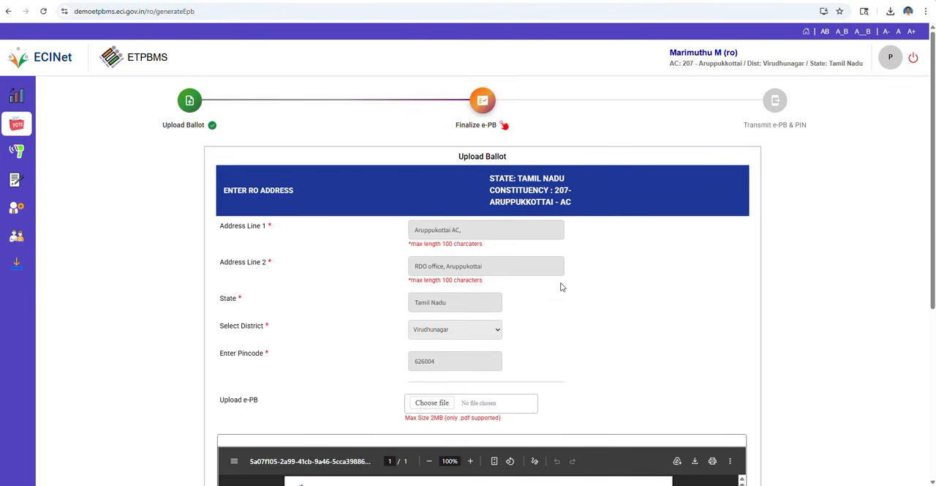
- Open the Finalize e-PB stage and review the List of Contents pages with the illustrated voting instructions
click(482, 101)
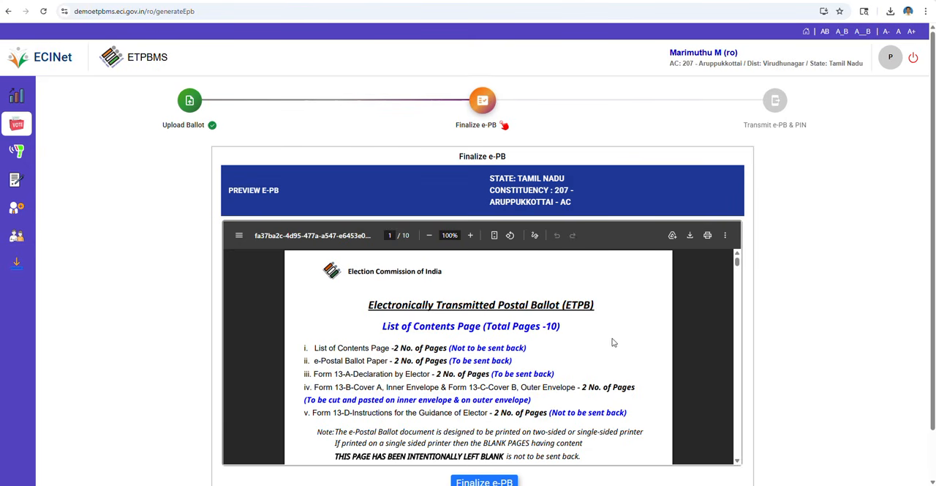
scroll(610, 337, down, 1)
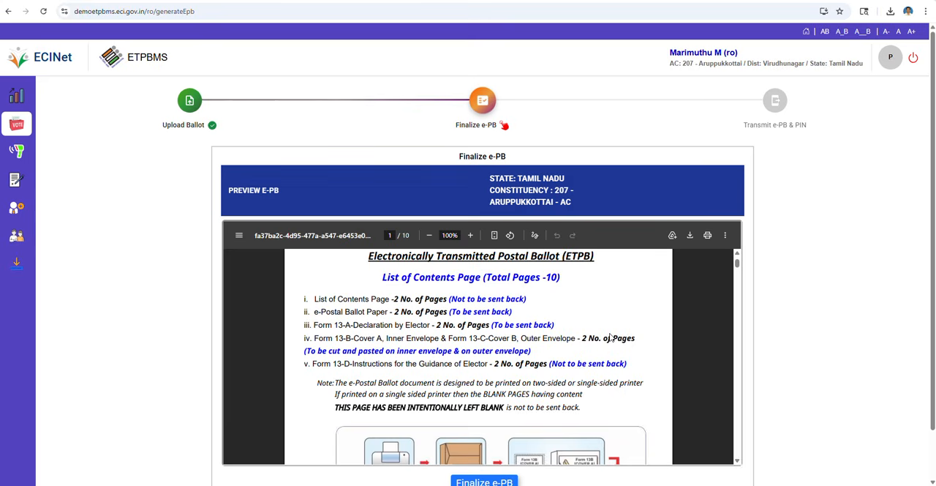
scroll(611, 337, up, 1)
scroll(611, 337, down, 1)
scroll(611, 338, down, 6)
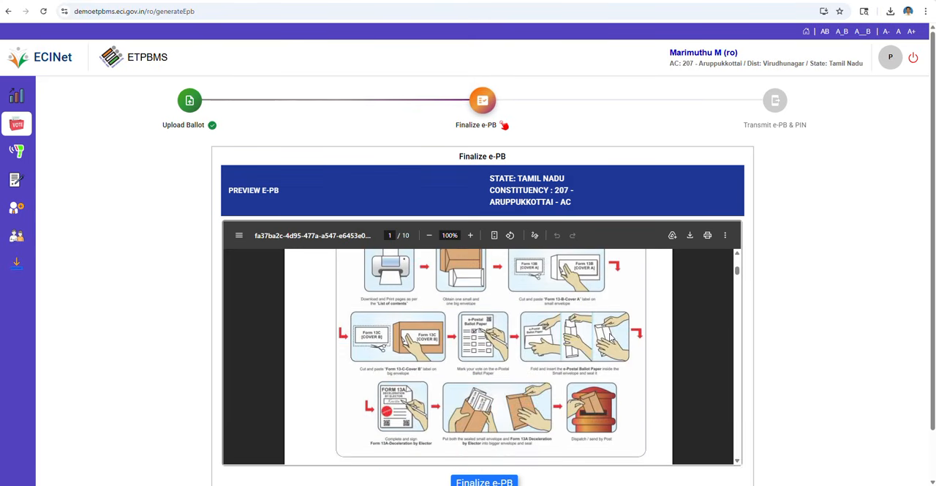
scroll(610, 338, down, 6)
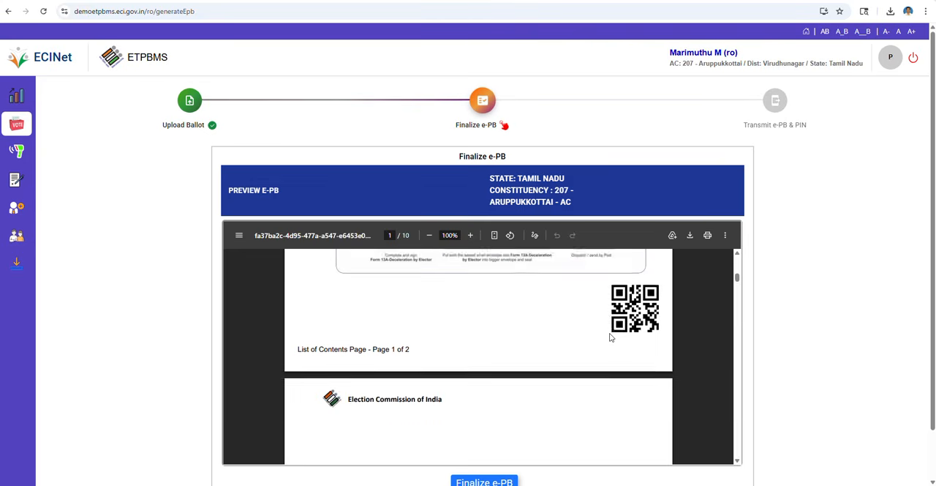
scroll(610, 337, down, 6)
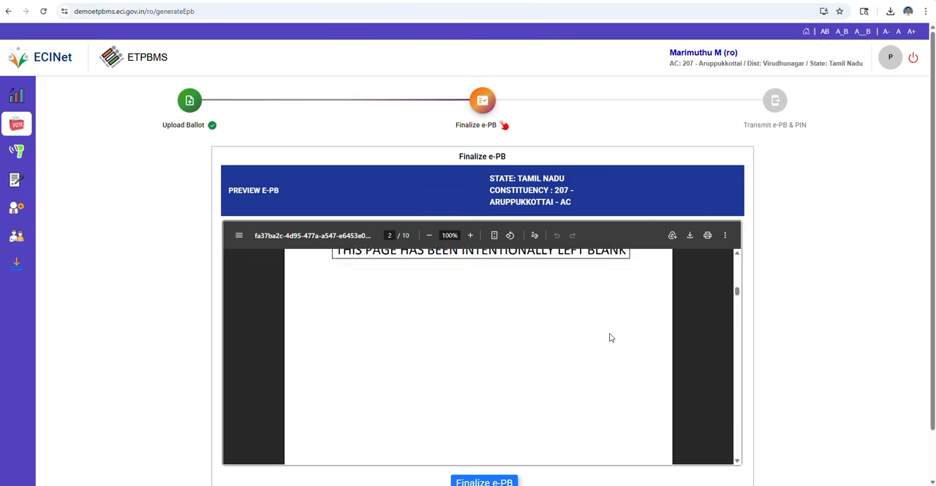
- Examine the postal ballot paper page in the e-PB preview, including its e-PBID, constituency heading, QR code and candidate rows
scroll(611, 337, down, 2)
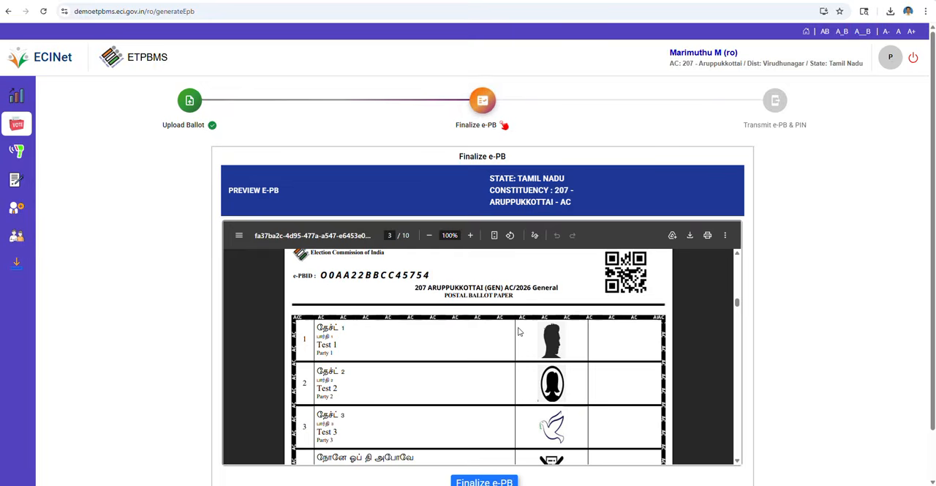
scroll(518, 331, down, 4)
scroll(519, 333, down, 8)
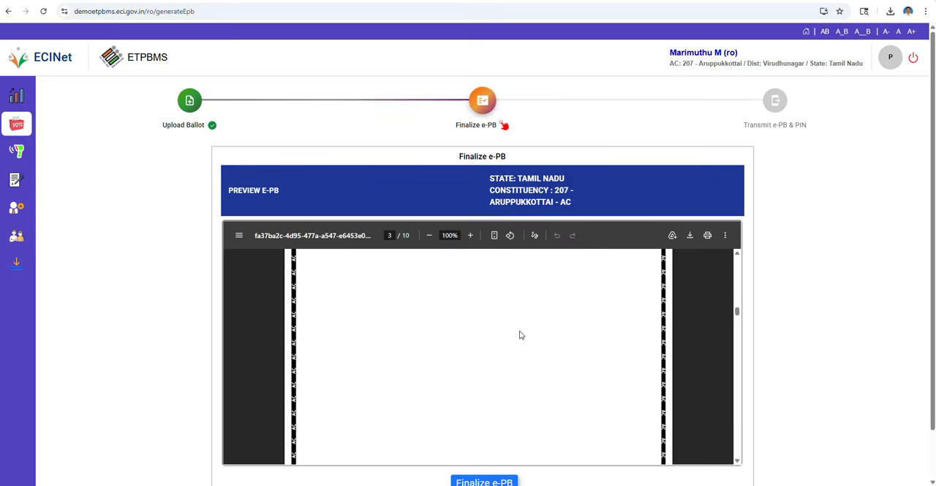
scroll(520, 335, down, 10)
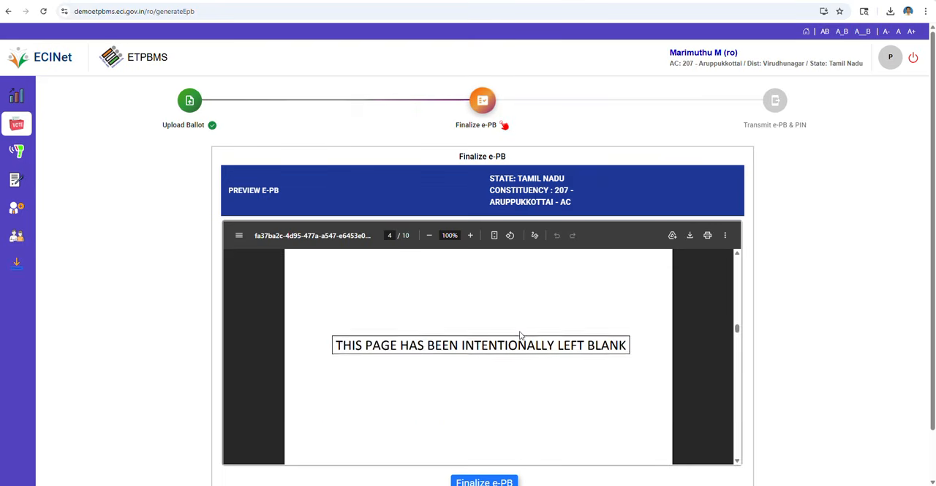
- Examine both sides of the Form 13A declaration by elector, including the signature, attestation and certificate sections
scroll(520, 334, down, 10)
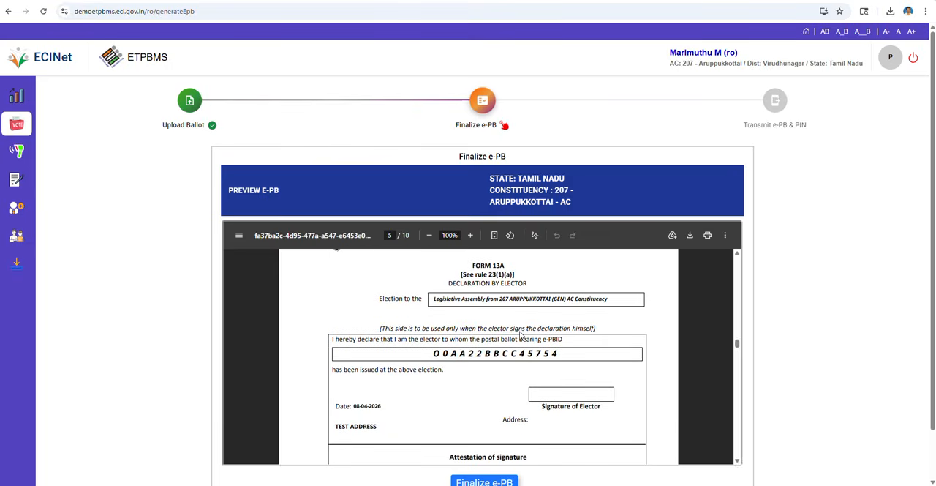
scroll(520, 335, down, 1)
scroll(520, 335, up, 1)
scroll(532, 347, down, 1)
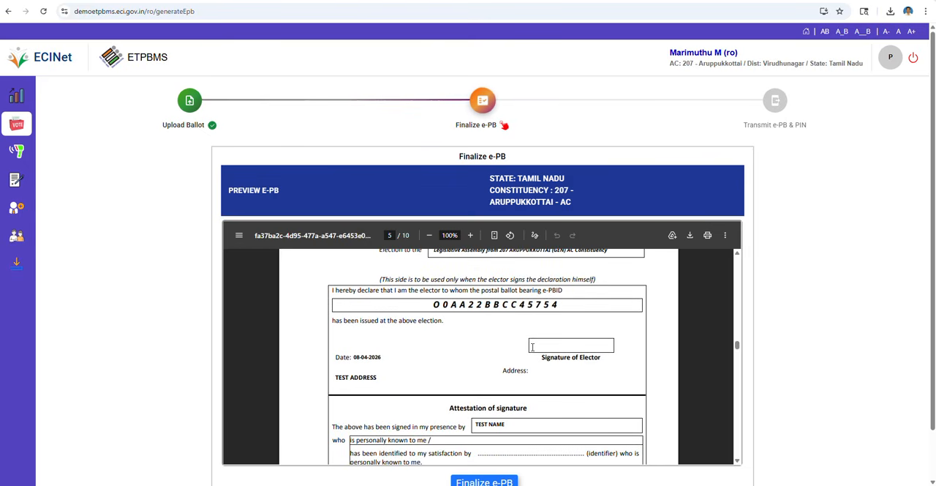
scroll(512, 354, down, 2)
scroll(512, 354, up, 1)
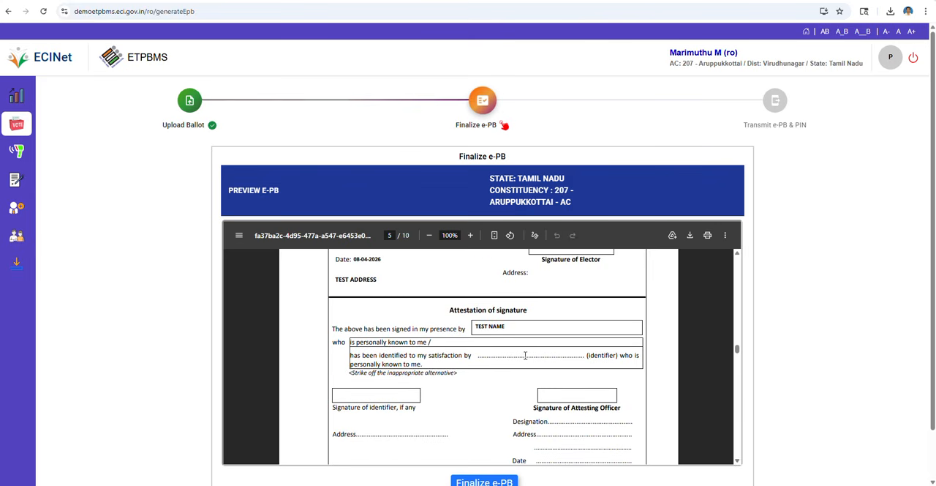
scroll(519, 346, down, 5)
scroll(524, 355, down, 2)
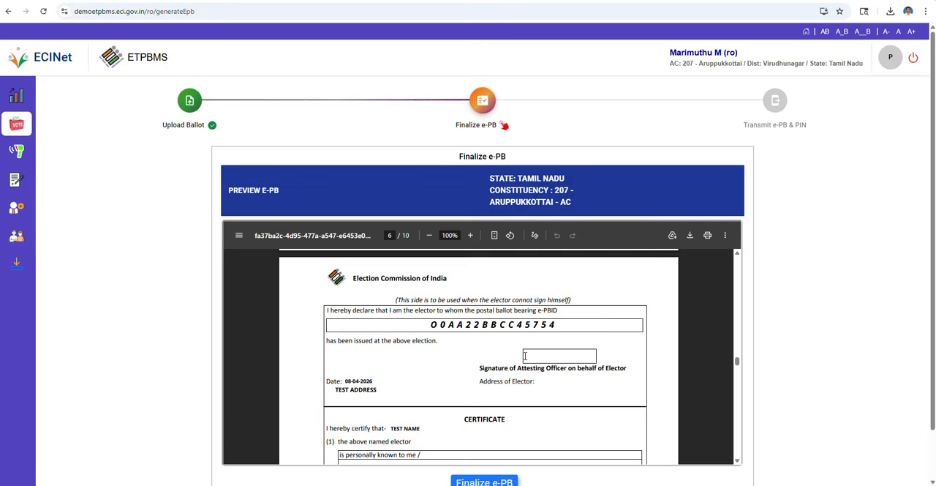
scroll(524, 356, down, 7)
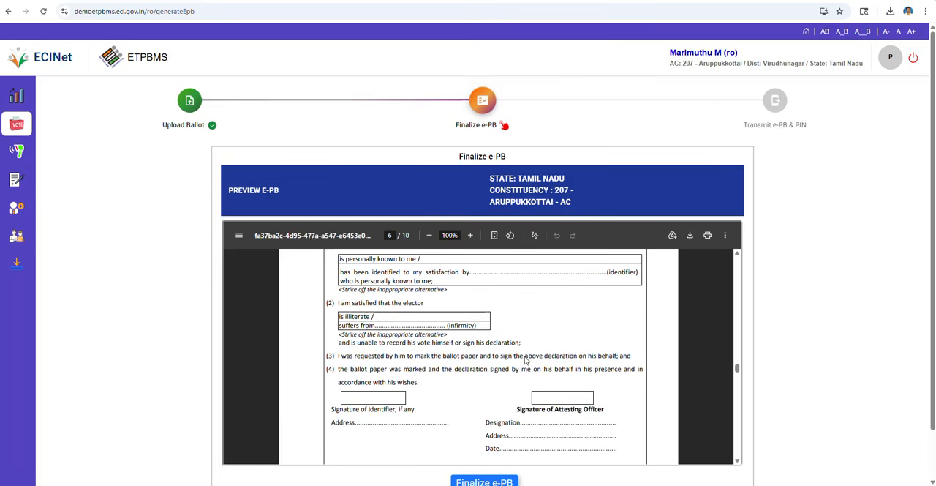
- Examine the Form 13B Cover A label and highlight the constituency name in its election line
scroll(524, 360, down, 5)
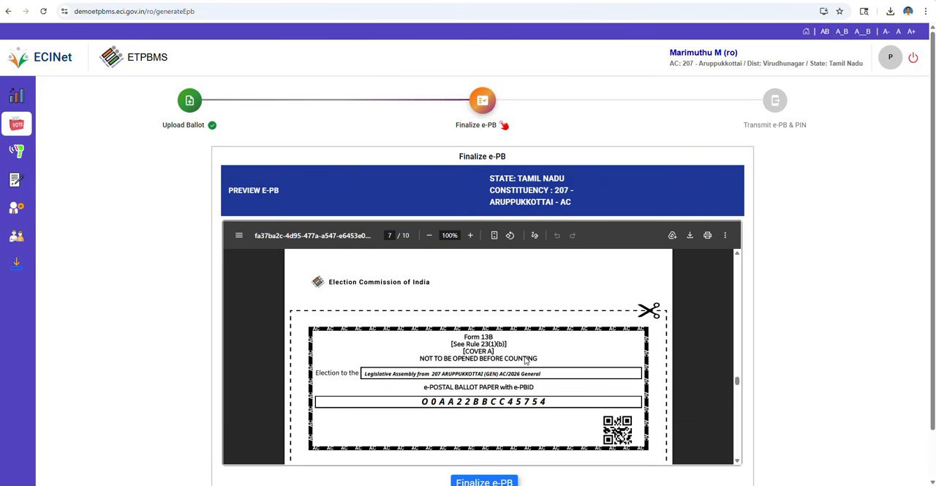
scroll(524, 359, down, 1)
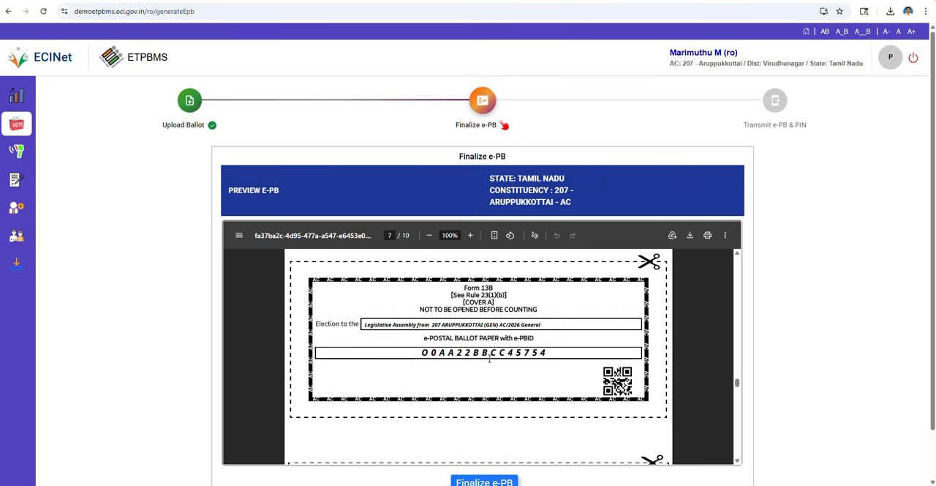
drag(431, 327, 493, 326)
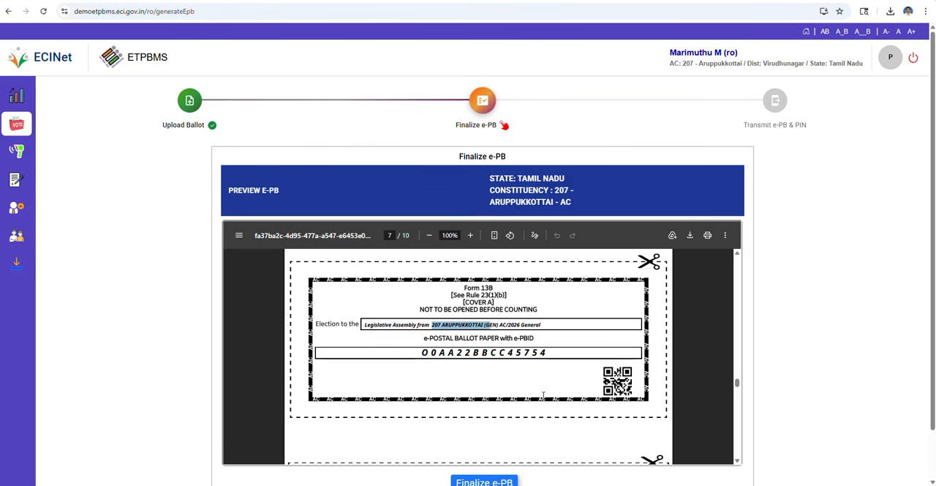
- Examine the Form 13C Cover B label, highlighting the returning officer's return address and its country to verify them
scroll(543, 392, down, 3)
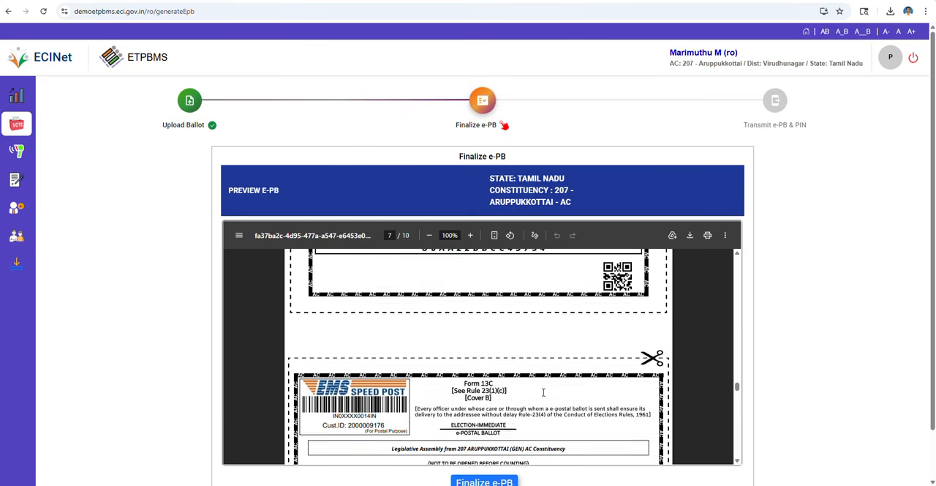
scroll(544, 393, down, 2)
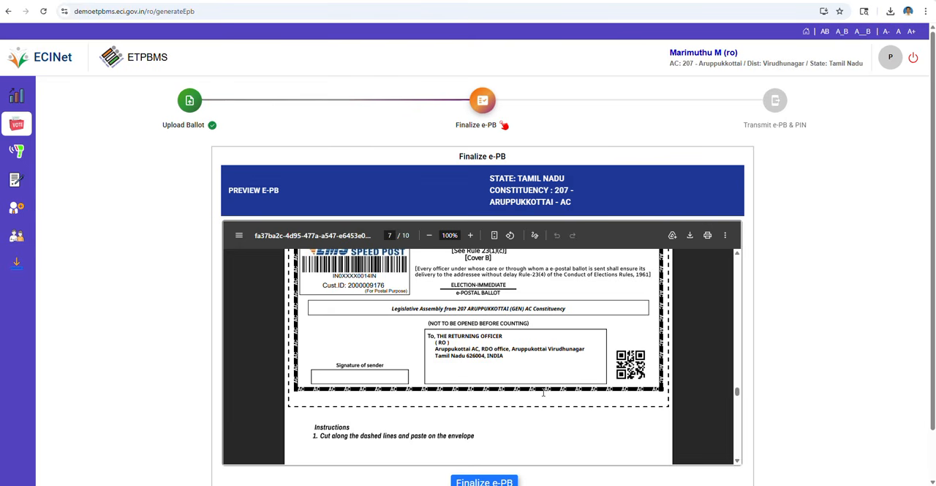
drag(429, 336, 531, 393)
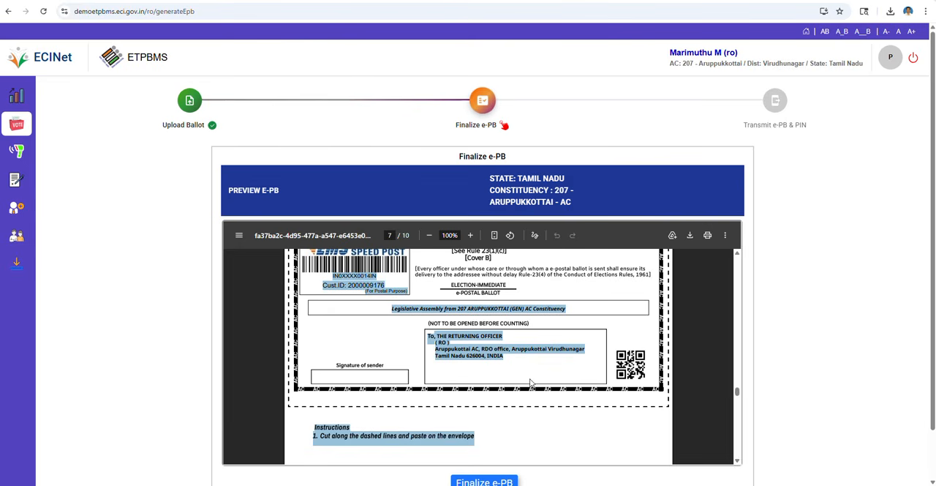
click(528, 366)
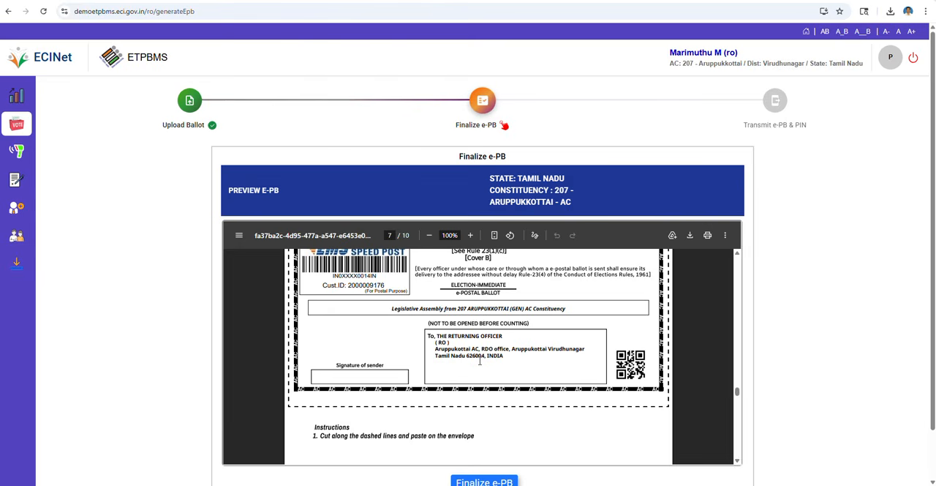
drag(485, 355, 502, 356)
scroll(504, 380, down, 10)
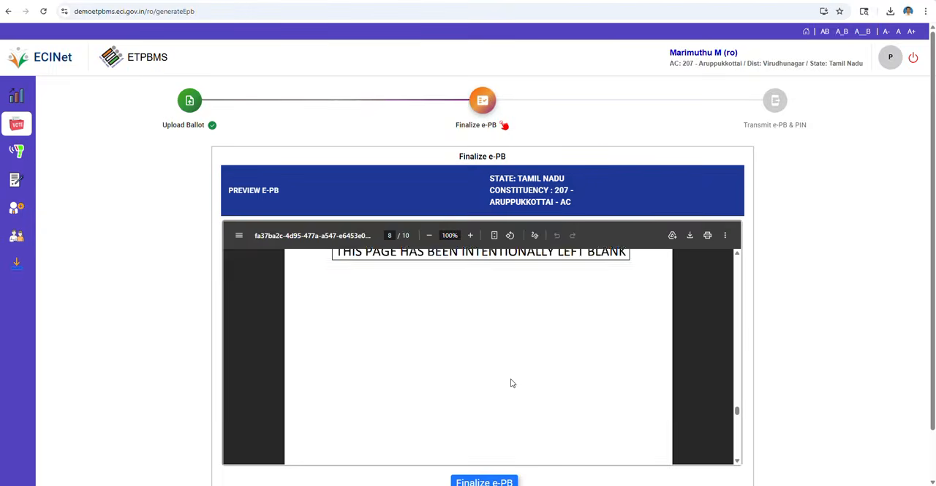
- Check the remaining e-PB preview pages through the elector instructions, then finalize the e-PB for 207 - Aruppukkottai and confirm
scroll(512, 382, down, 15)
scroll(512, 382, down, 5)
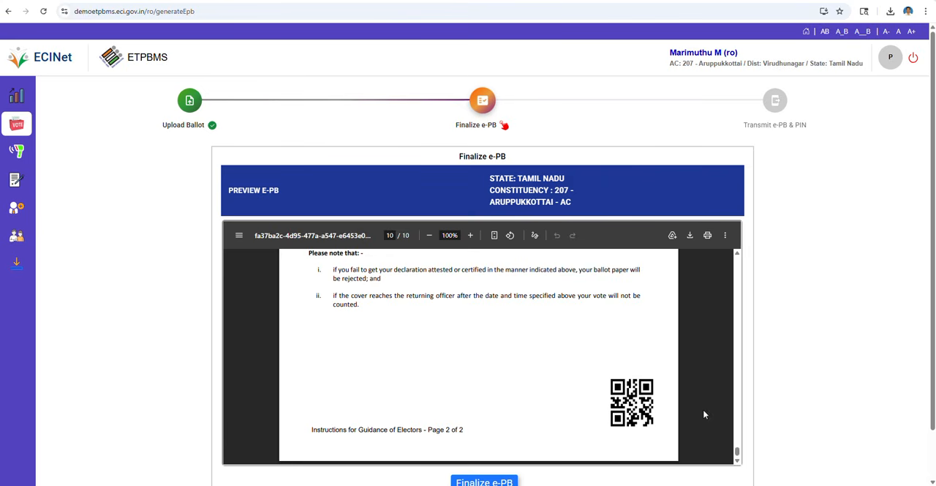
drag(737, 452, 736, 259)
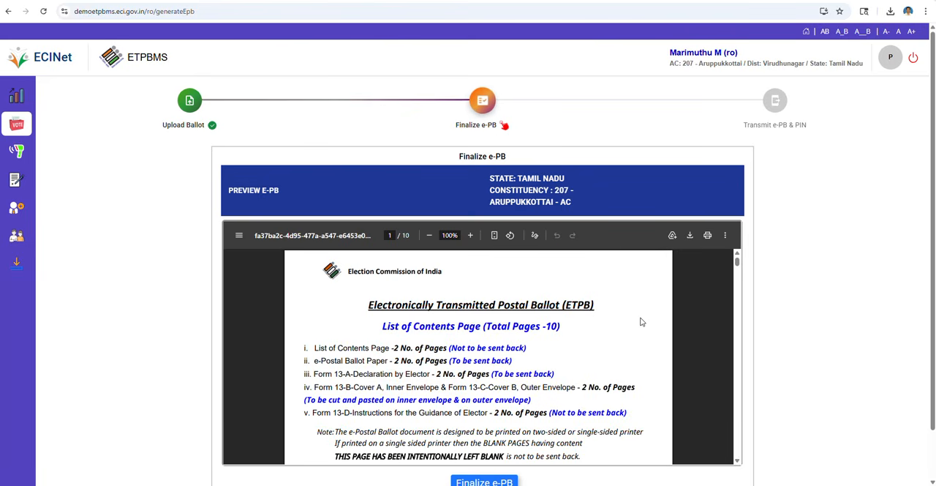
scroll(641, 322, down, 20)
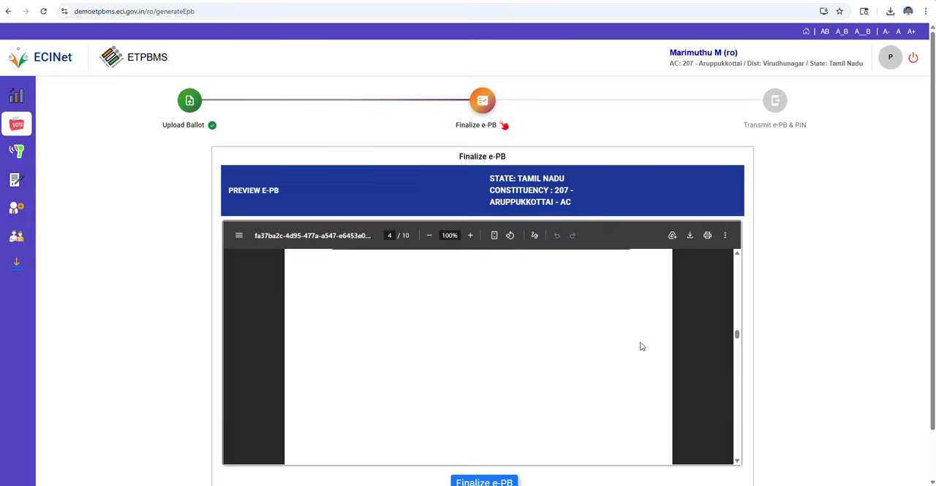
scroll(642, 345, down, 15)
drag(933, 336, 933, 381)
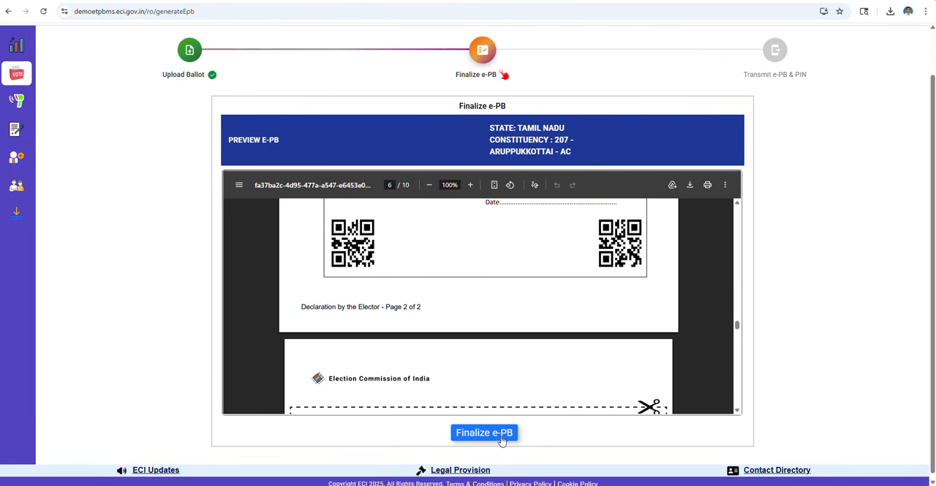
click(492, 436)
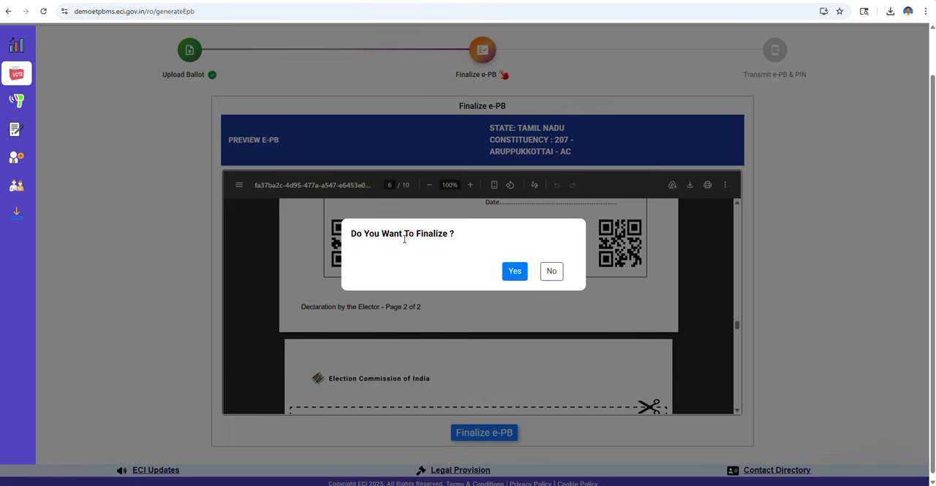
click(514, 272)
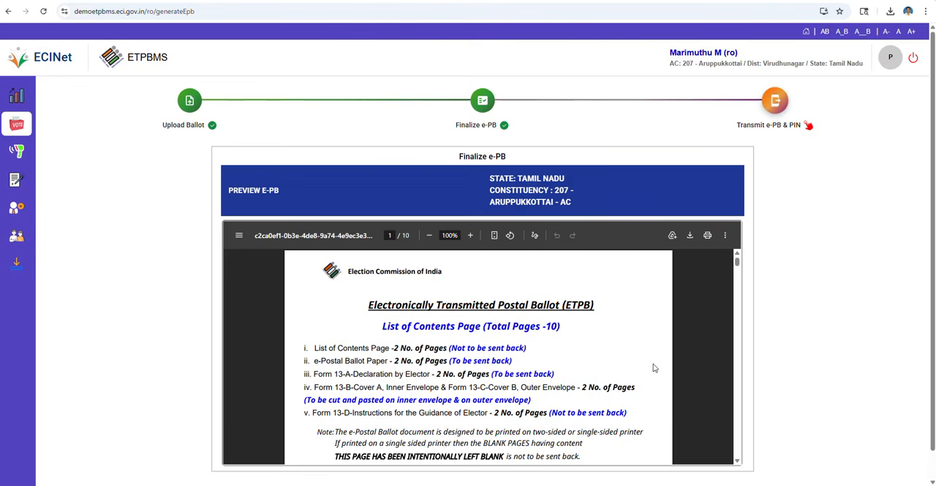
- Look through the finalized e-PB from the contents page to the final instructions page and open the Transmit e-PB & PIN stage
scroll(654, 369, down, 5)
scroll(656, 367, down, 14)
drag(738, 306, 739, 457)
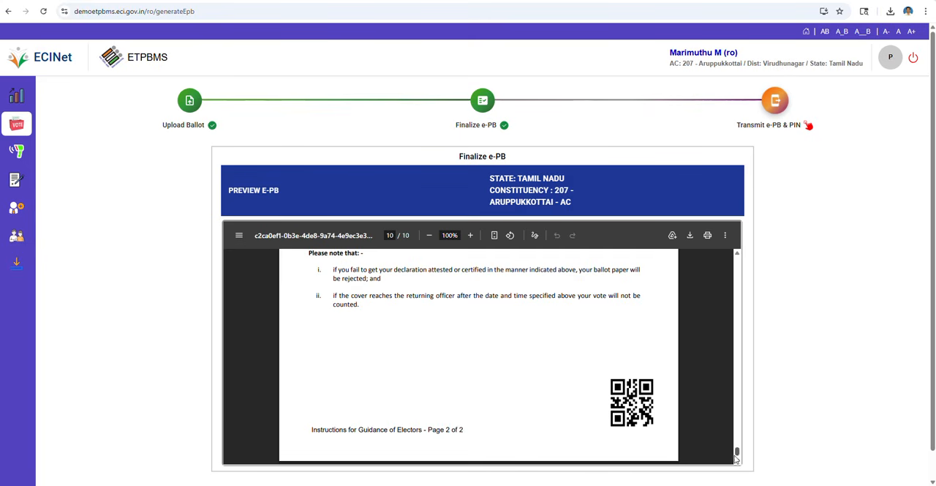
drag(737, 454, 731, 259)
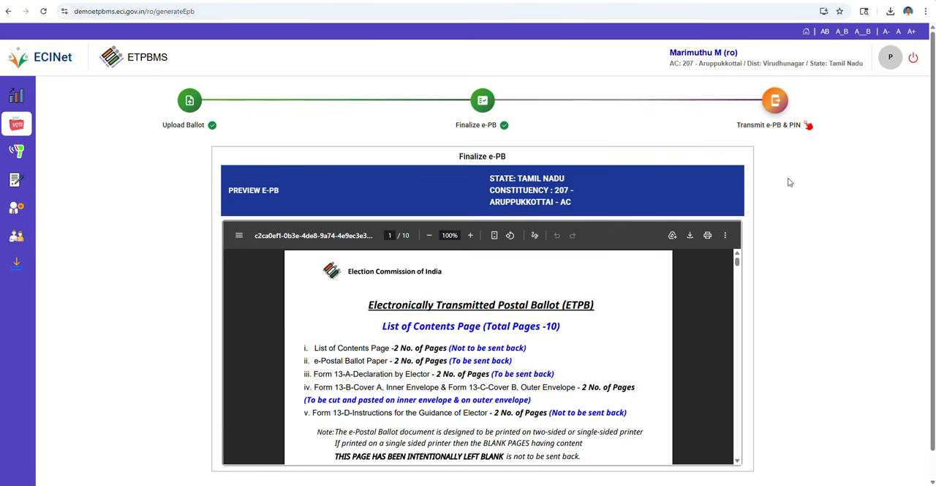
click(775, 102)
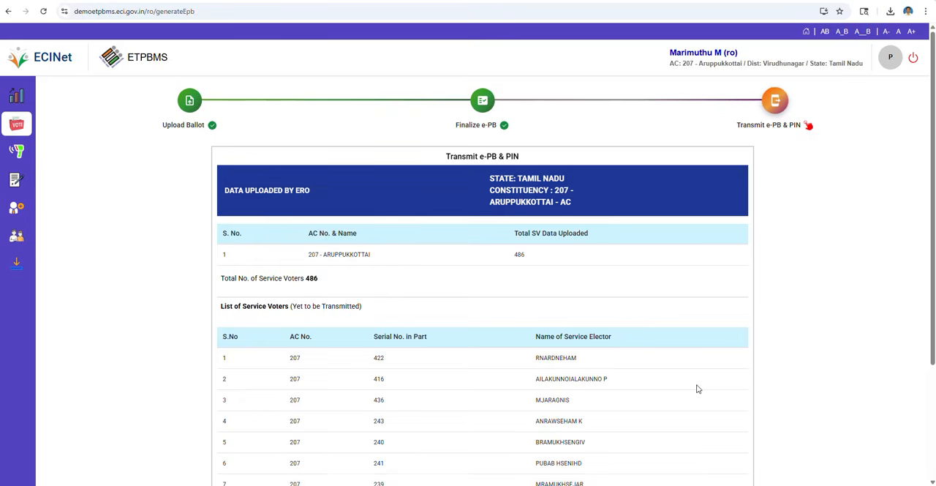
- Examine the list of service voters yet to be transmitted through page 49, highlighting the last entry's serial number and elector name
scroll(698, 388, down, 2)
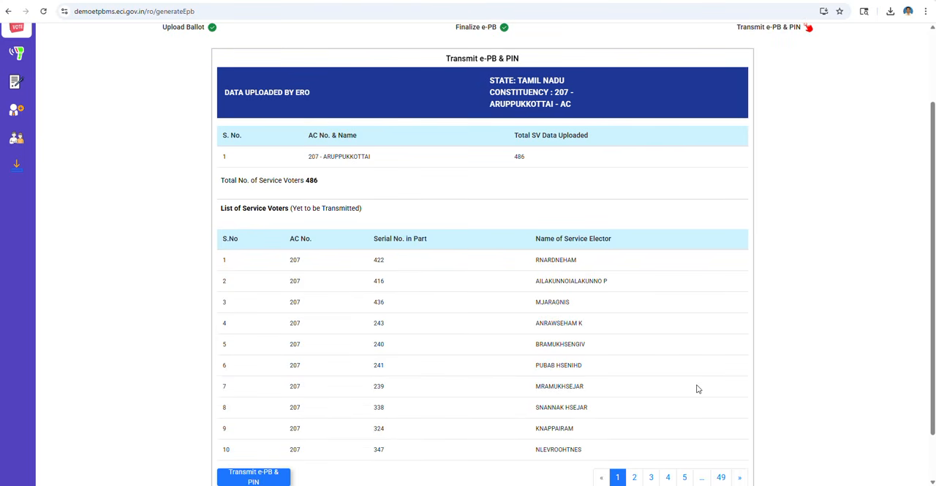
scroll(664, 356, down, 1)
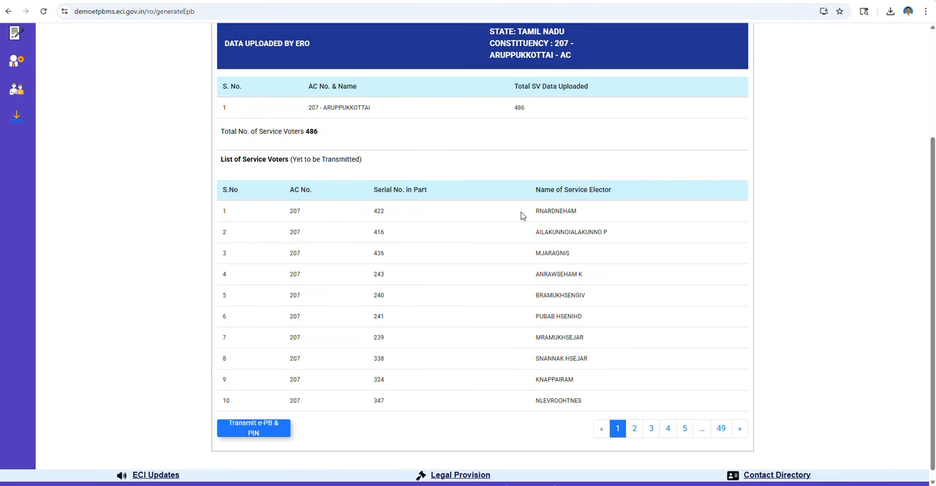
click(636, 429)
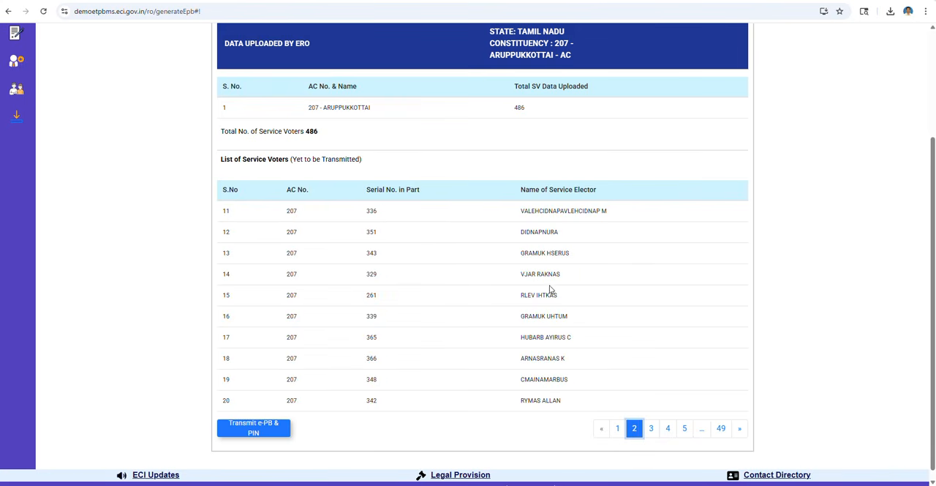
click(690, 431)
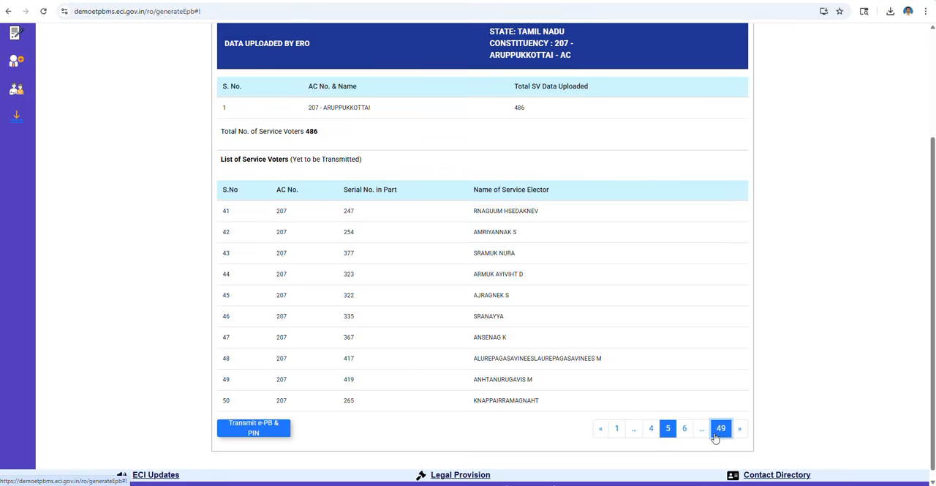
click(718, 432)
double_click(226, 391)
drag(532, 392, 569, 391)
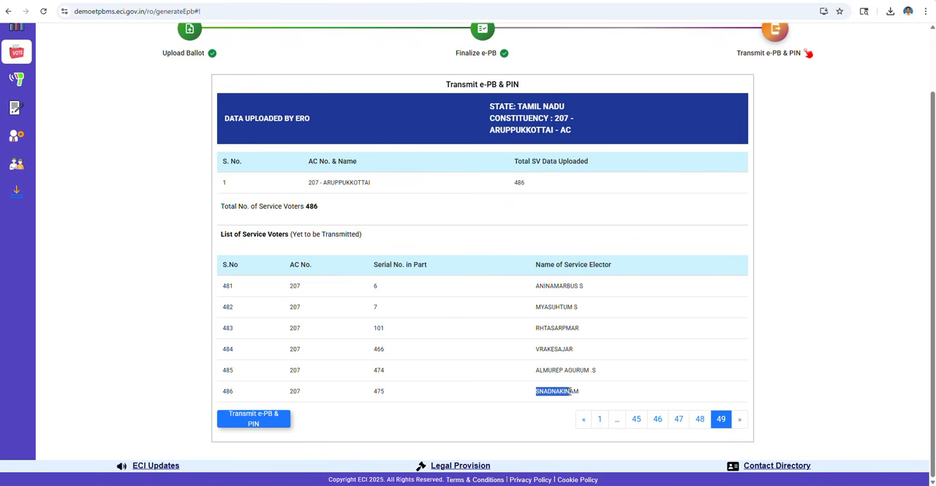
- Browse the service voter list backwards from page 45 to page 38
click(642, 424)
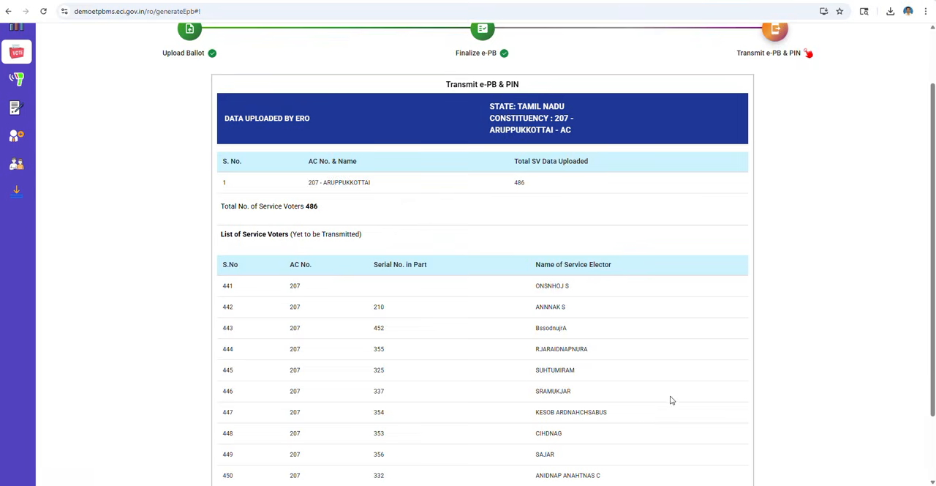
scroll(669, 398, down, 1)
click(590, 421)
click(594, 422)
click(593, 422)
click(594, 422)
click(593, 422)
click(594, 422)
click(593, 422)
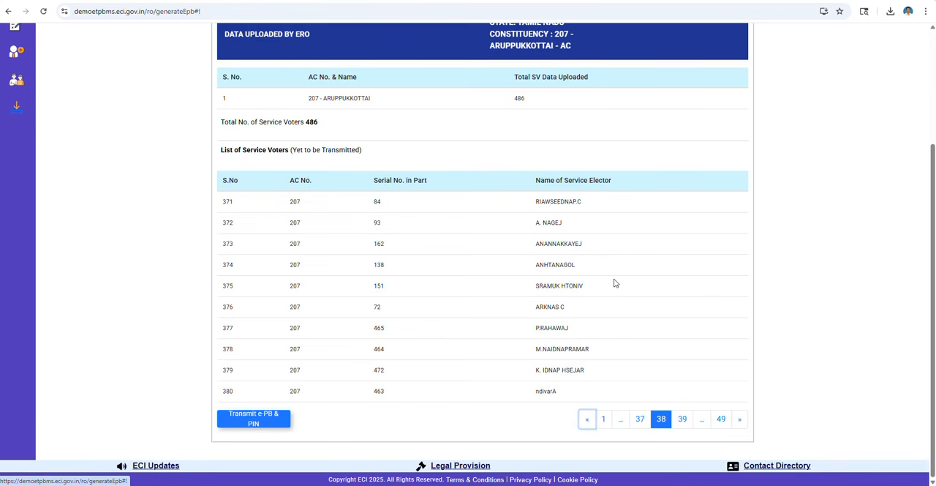
- Request transmission of the e-PB and PIN, highlight the registered mobile number in the OTP verification, and close it without entering a code
click(284, 423)
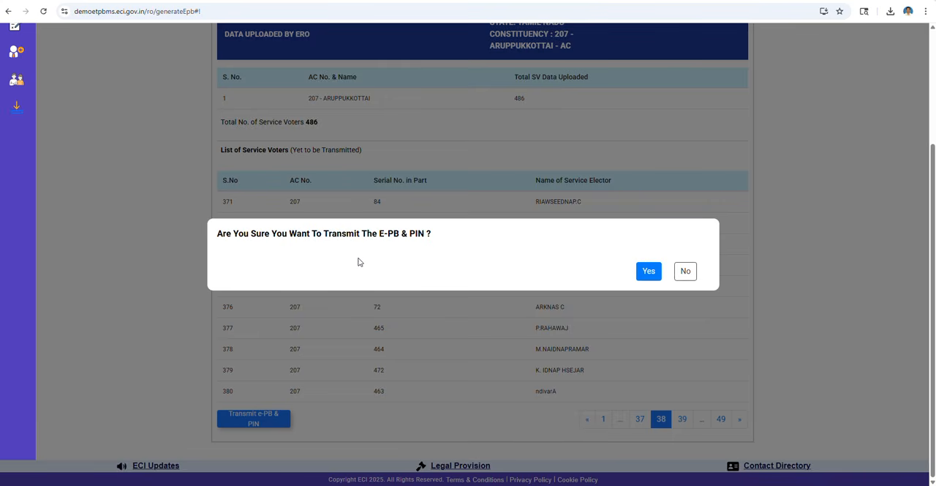
click(648, 272)
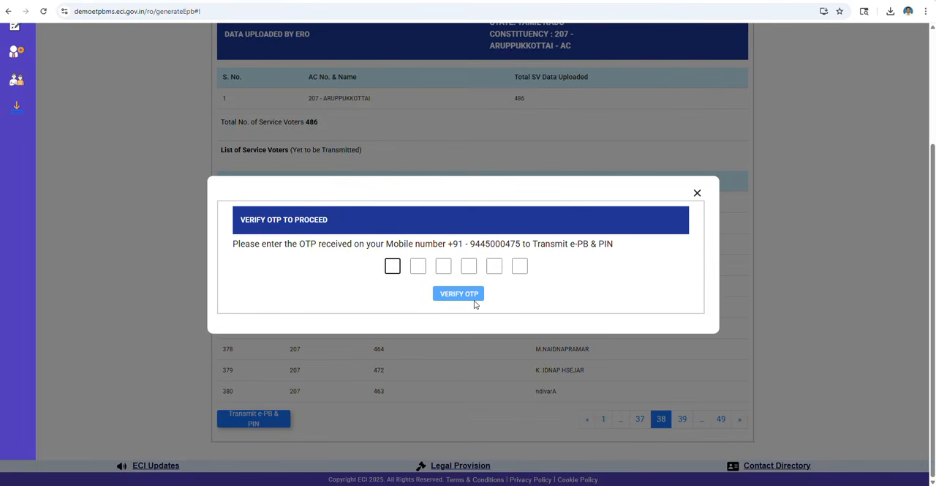
drag(469, 243, 518, 244)
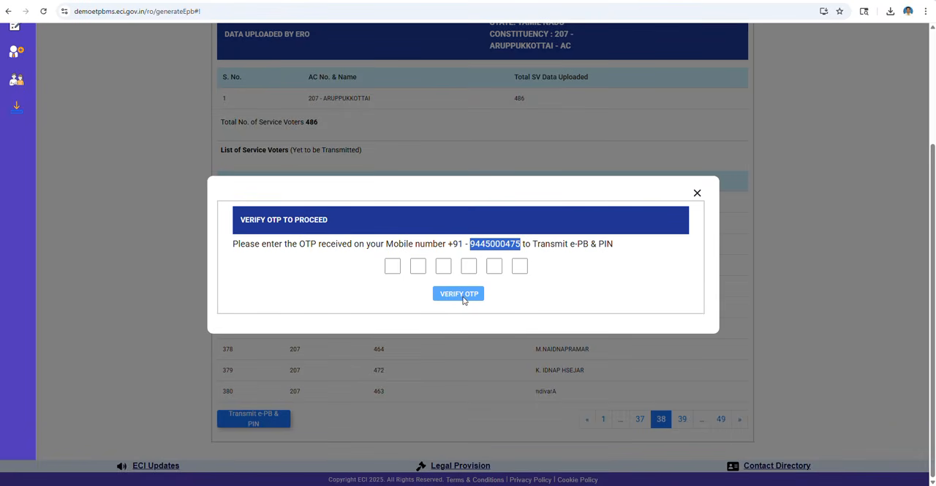
click(697, 194)
scroll(692, 268, up, 3)
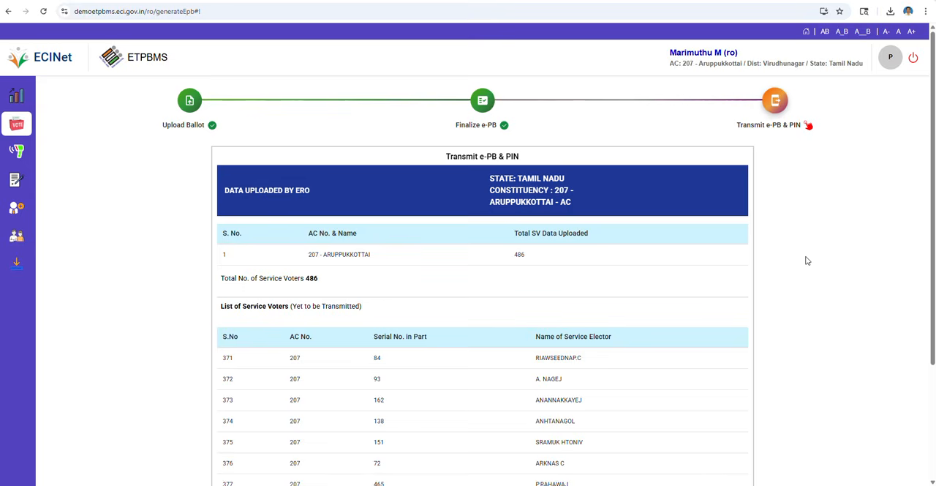
scroll(808, 260, down, 3)
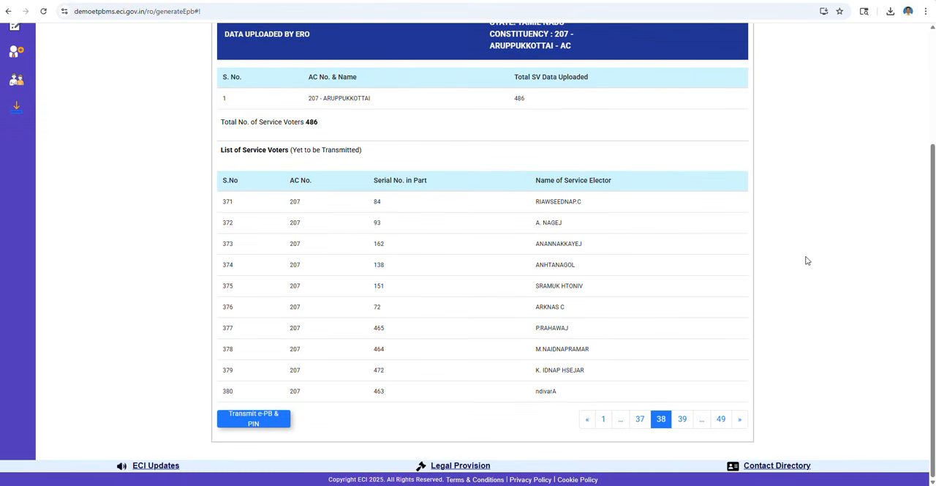
scroll(807, 260, up, 3)
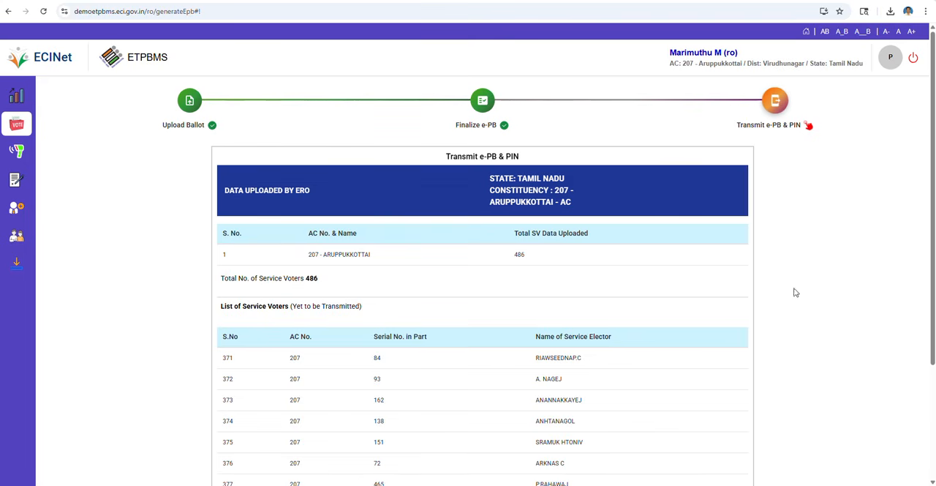